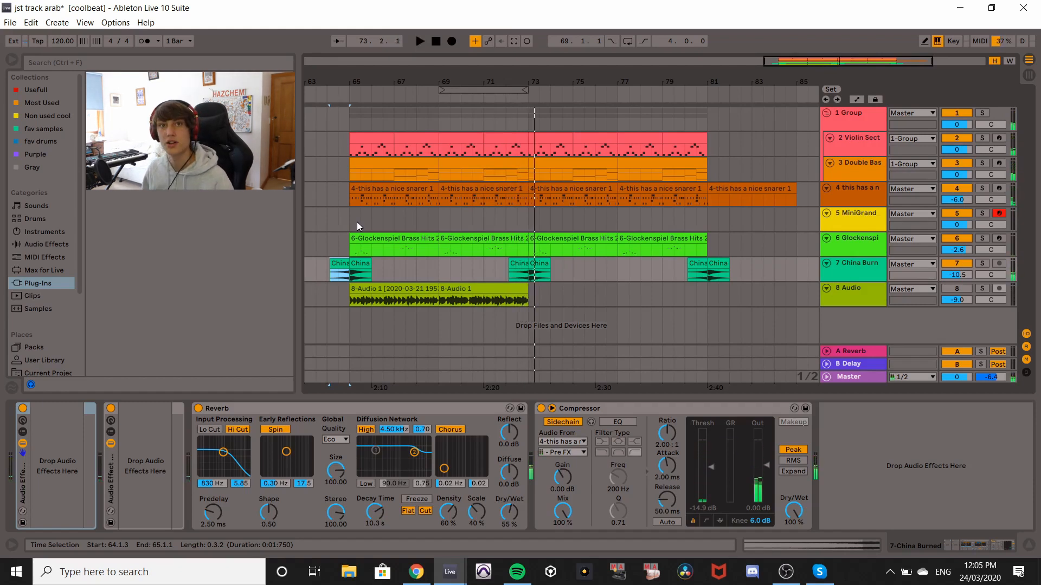
Switch to Session View, select the MiniGrand track and open its Soar plugin window.
{"action": "left_click", "coordinate": [849, 147]}
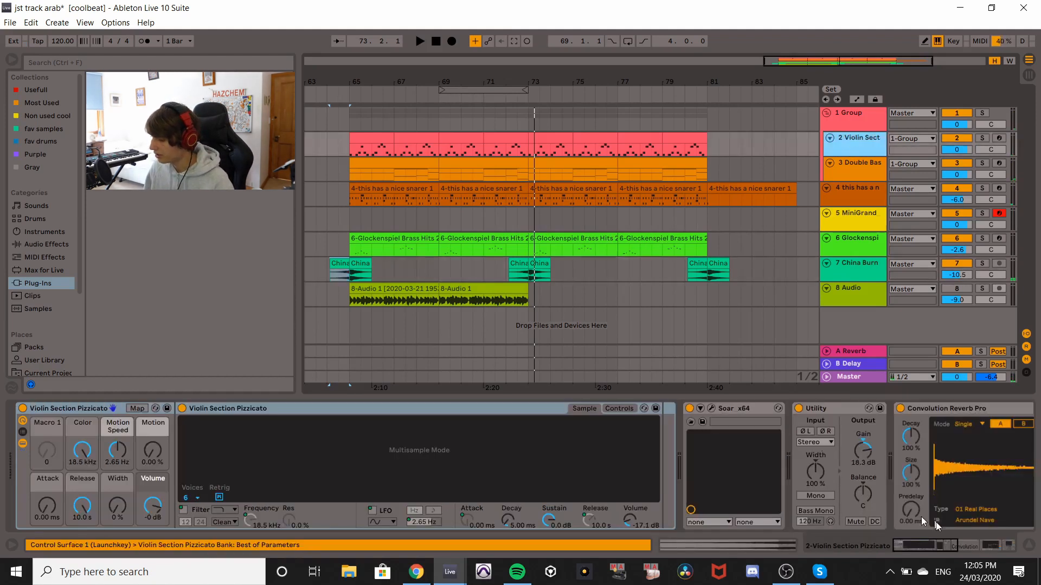
{"action": "left_click_drag", "start_coordinate": [906, 539], "coordinate": [838, 460]}
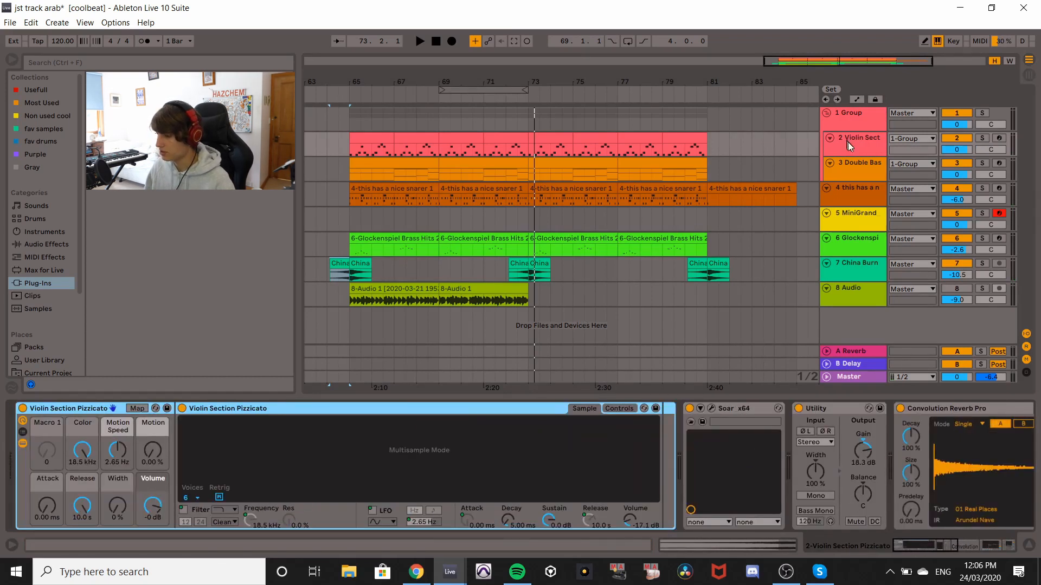
{"action": "left_click", "coordinate": [860, 155]}
{"action": "key", "text": "Tab"}
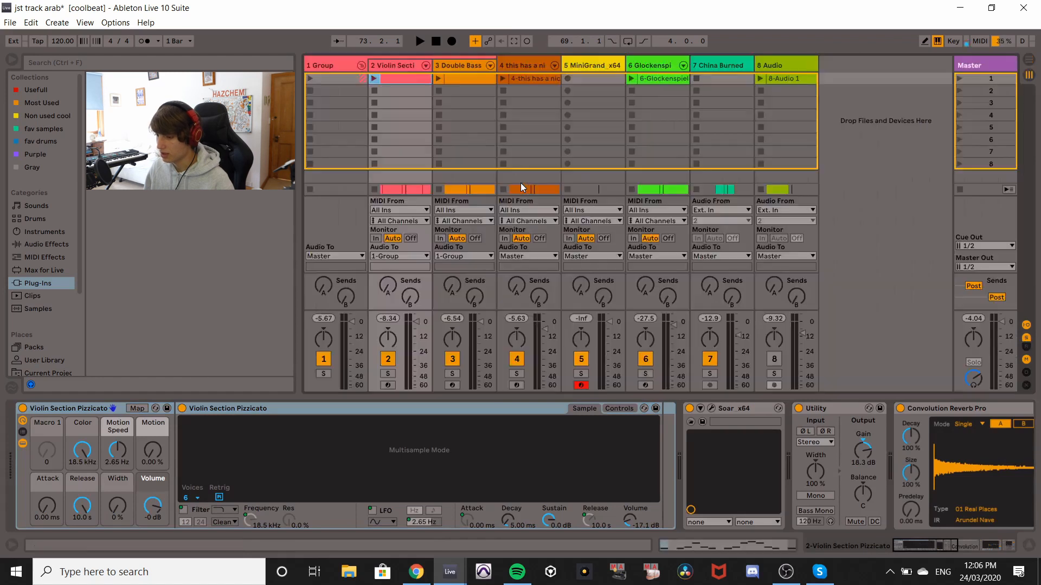
{"action": "left_click", "coordinate": [596, 65]}
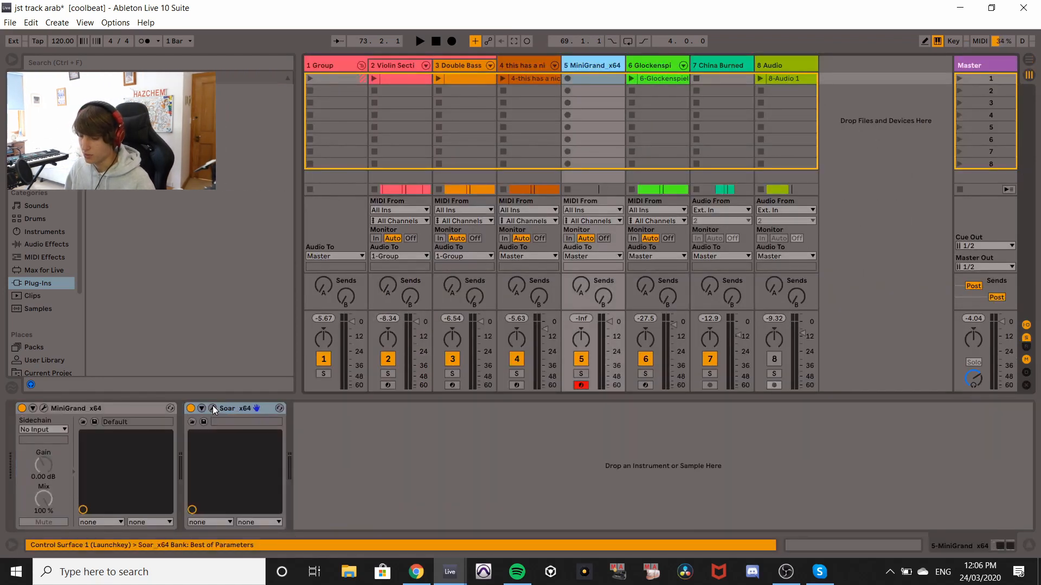
{"action": "key", "text": "ctrl+alt+p"}
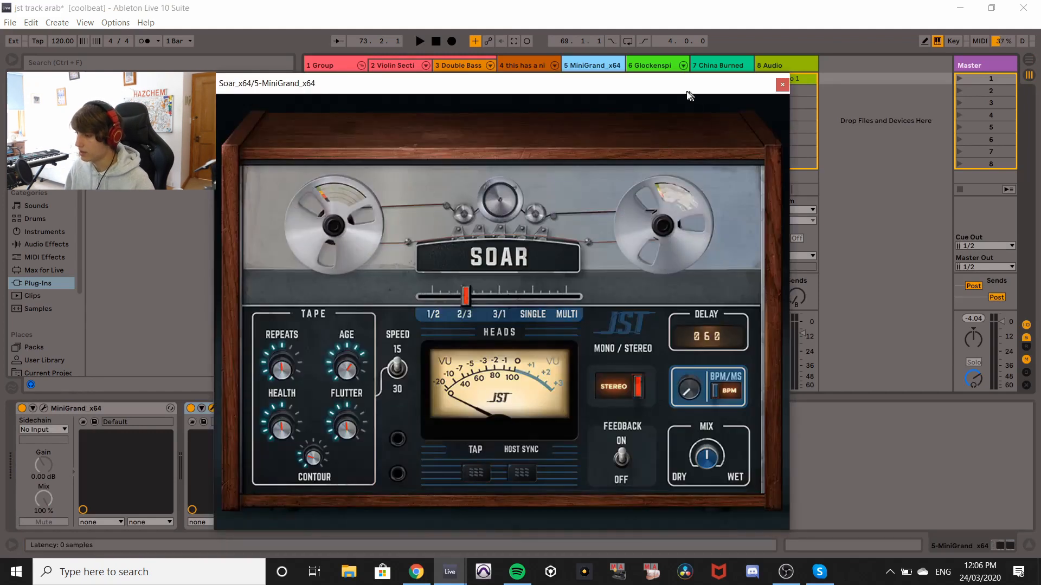
{"action": "left_click_drag", "start_coordinate": [682, 89], "coordinate": [676, 63]}
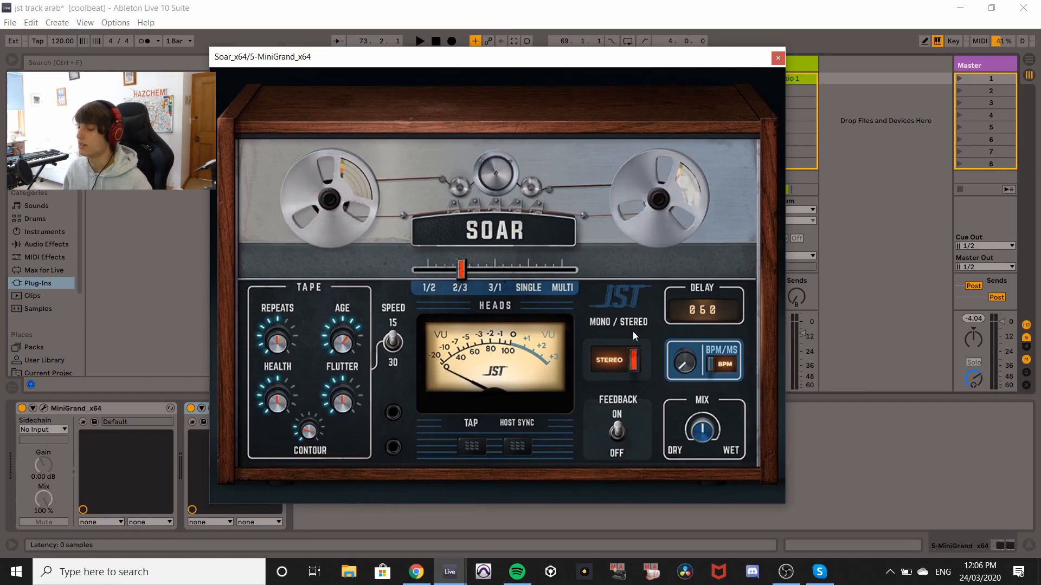
Open the plugin's info overlay and read the control descriptions by pointing at them, then close it.
{"action": "left_click", "coordinate": [623, 291]}
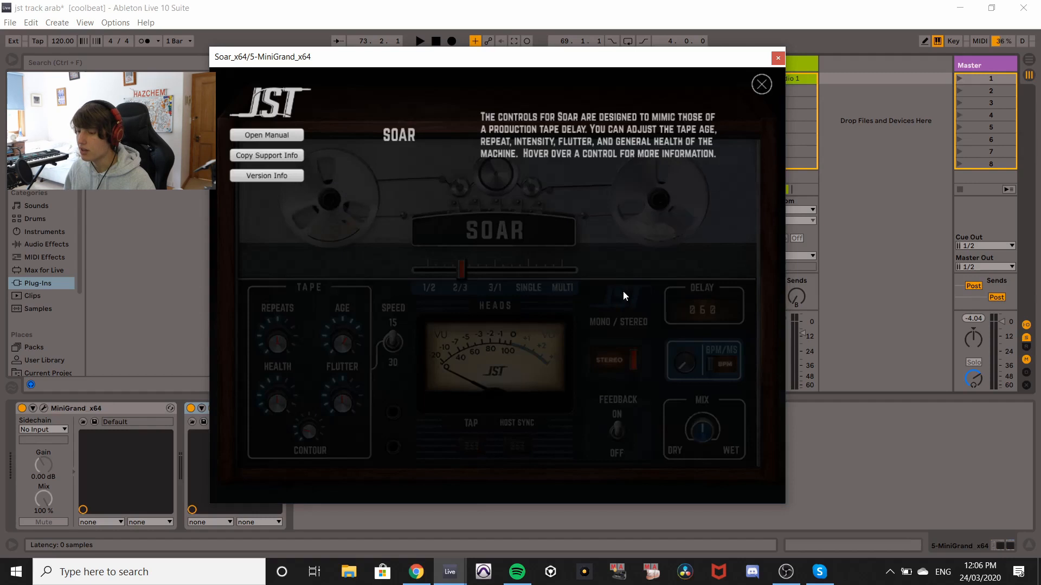
{"action": "mouse_move", "coordinate": [493, 265]}
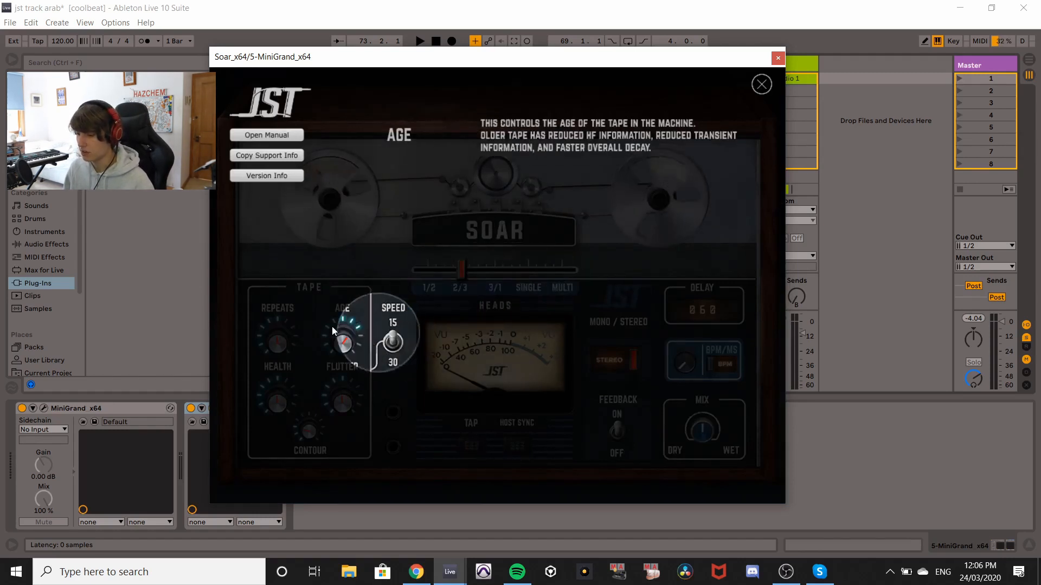
{"action": "mouse_move", "coordinate": [275, 339]}
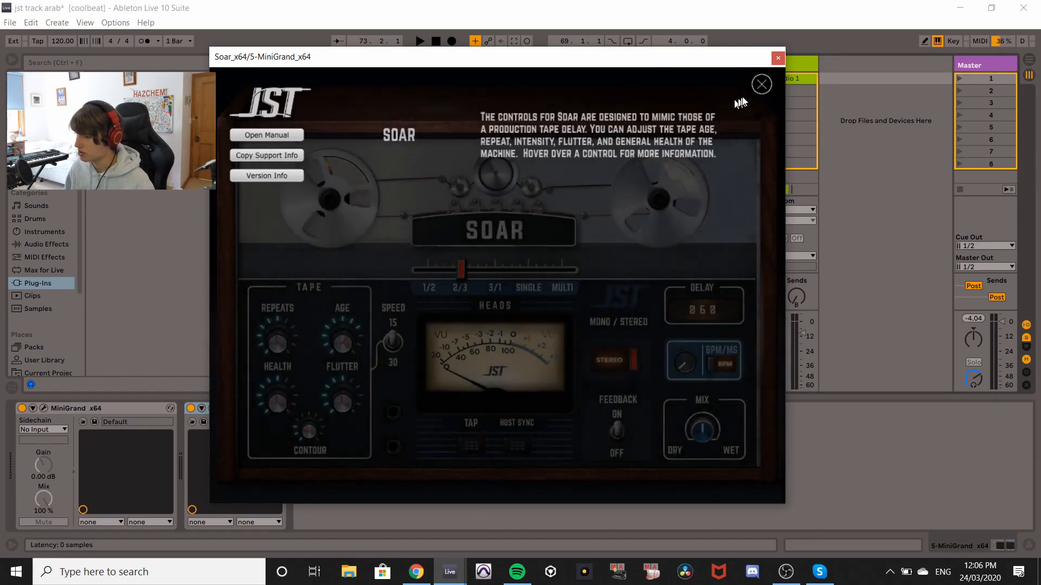
{"action": "left_click", "coordinate": [760, 86]}
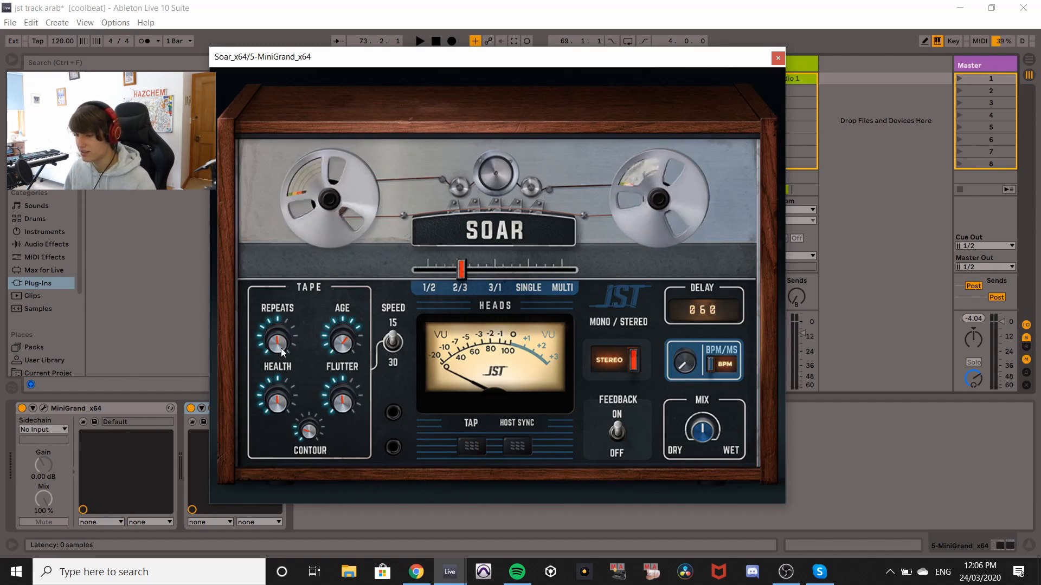
Experiment with the Repeats knob, turning it down and back up, ending with it raised.
{"action": "left_click_drag", "start_coordinate": [281, 348], "coordinate": [285, 263]}
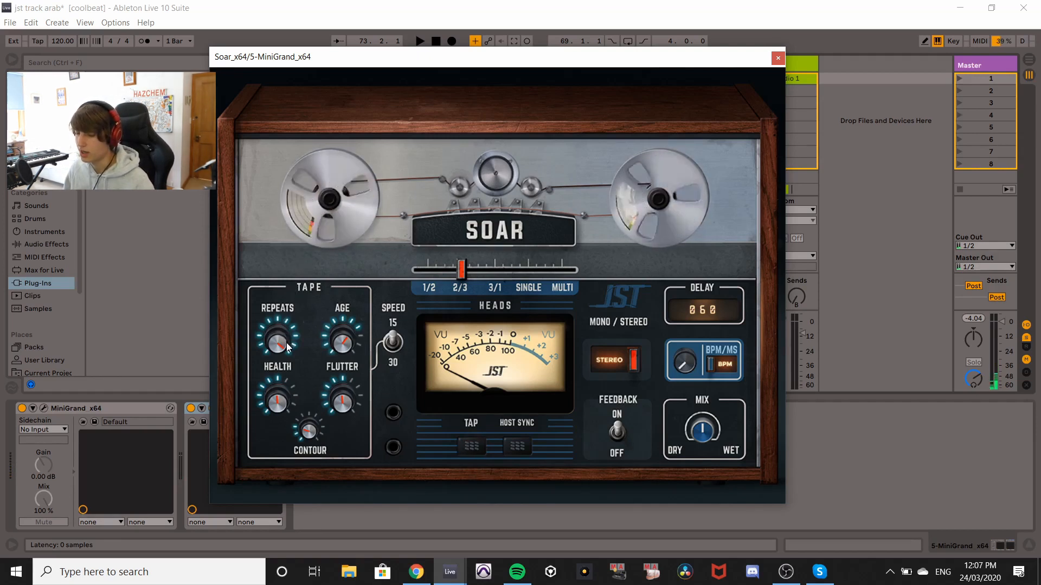
{"action": "left_click_drag", "start_coordinate": [277, 345], "coordinate": [303, 520]}
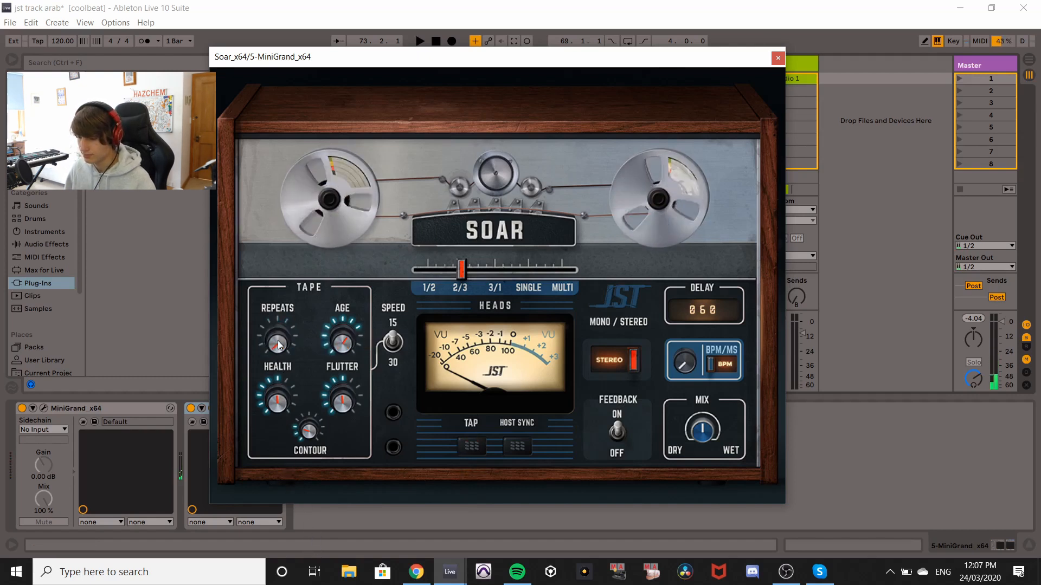
{"action": "left_click_drag", "start_coordinate": [284, 335], "coordinate": [291, 248]}
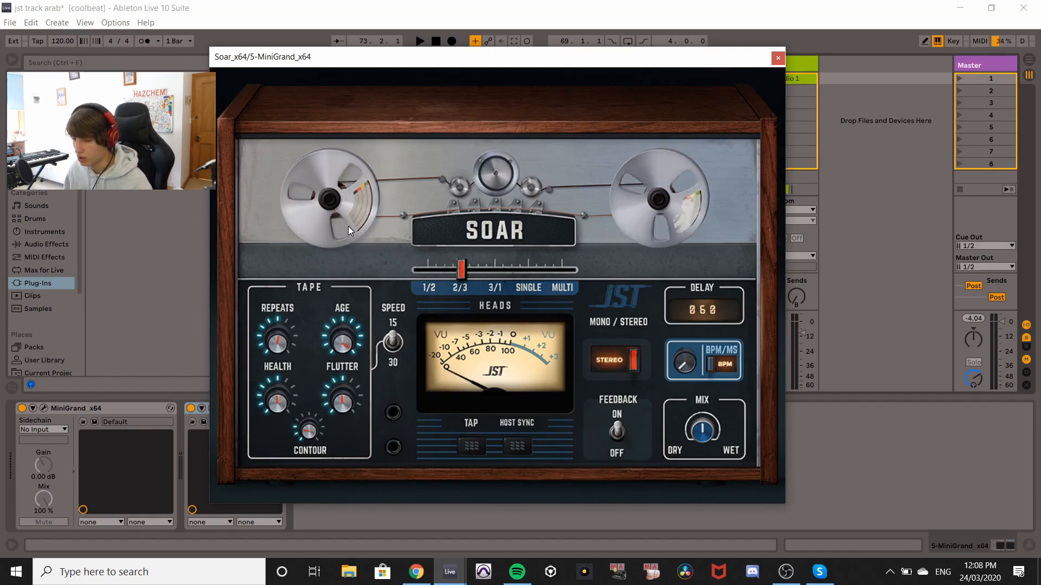
Sweep the Age knob down and up several times, finishing near maximum, with a small Repeats tweak.
{"action": "left_click_drag", "start_coordinate": [349, 341], "coordinate": [351, 359]}
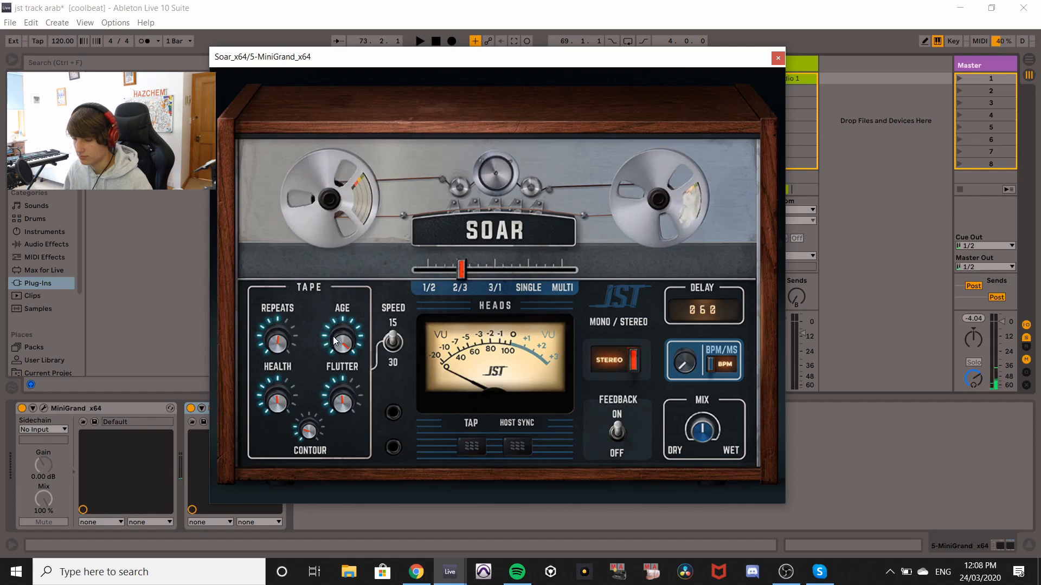
{"action": "left_click_drag", "start_coordinate": [268, 318], "coordinate": [276, 332]}
{"action": "left_click_drag", "start_coordinate": [344, 343], "coordinate": [359, 496]}
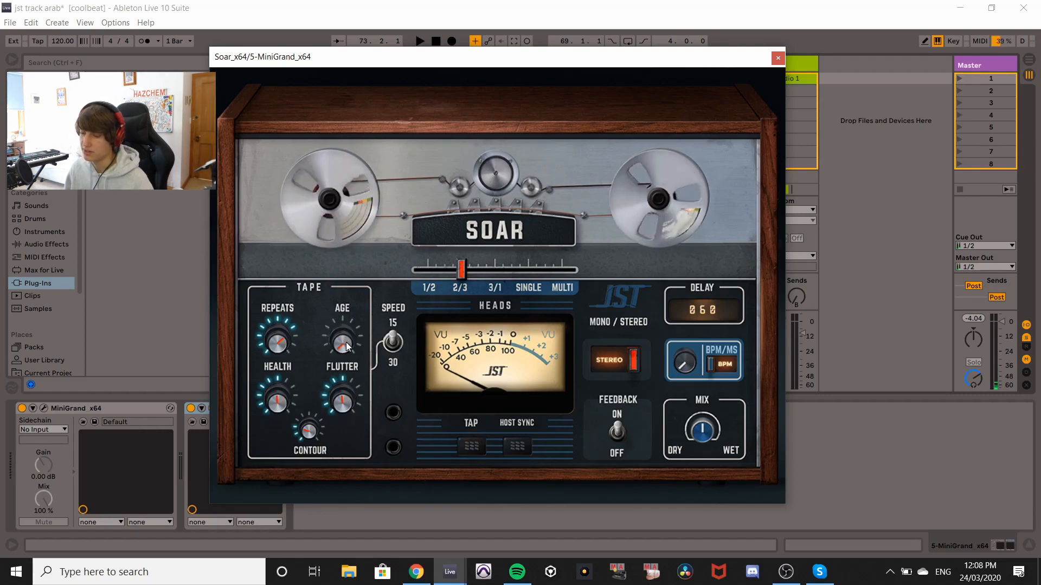
{"action": "left_click_drag", "start_coordinate": [345, 342], "coordinate": [372, 109]}
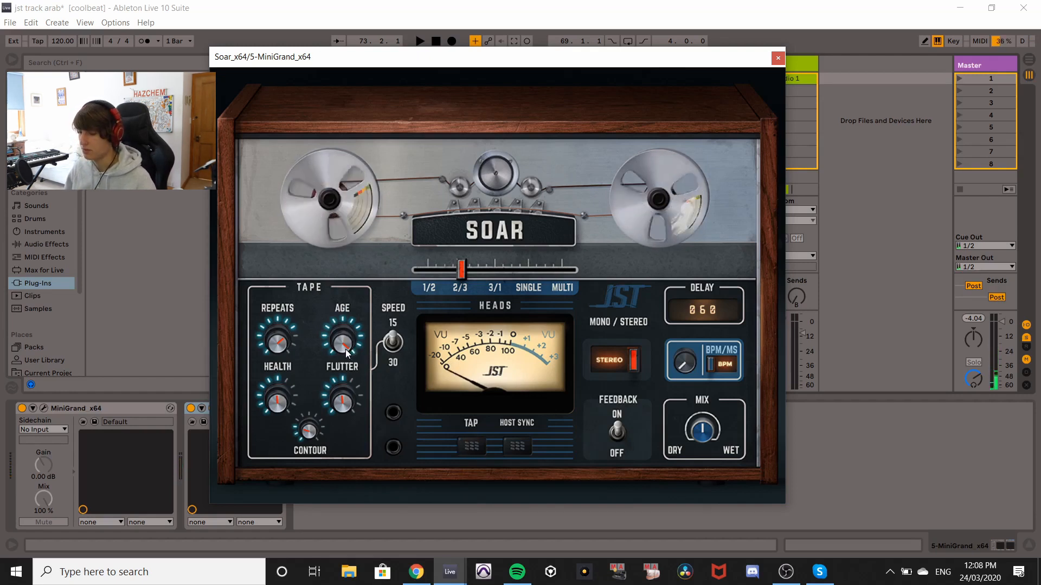
{"action": "left_click_drag", "start_coordinate": [343, 348], "coordinate": [363, 569]}
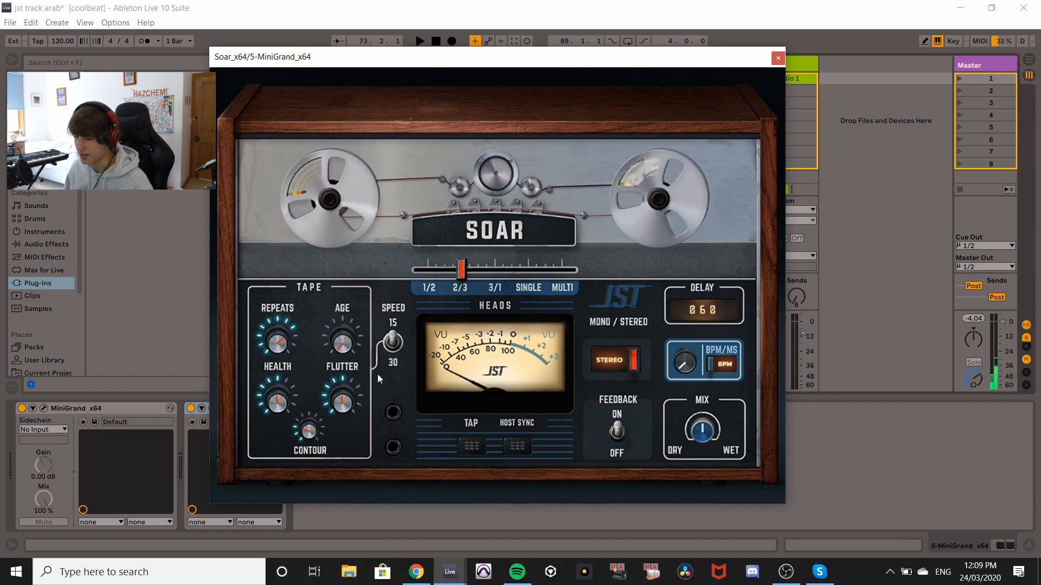
{"action": "left_click_drag", "start_coordinate": [345, 347], "coordinate": [391, 96]}
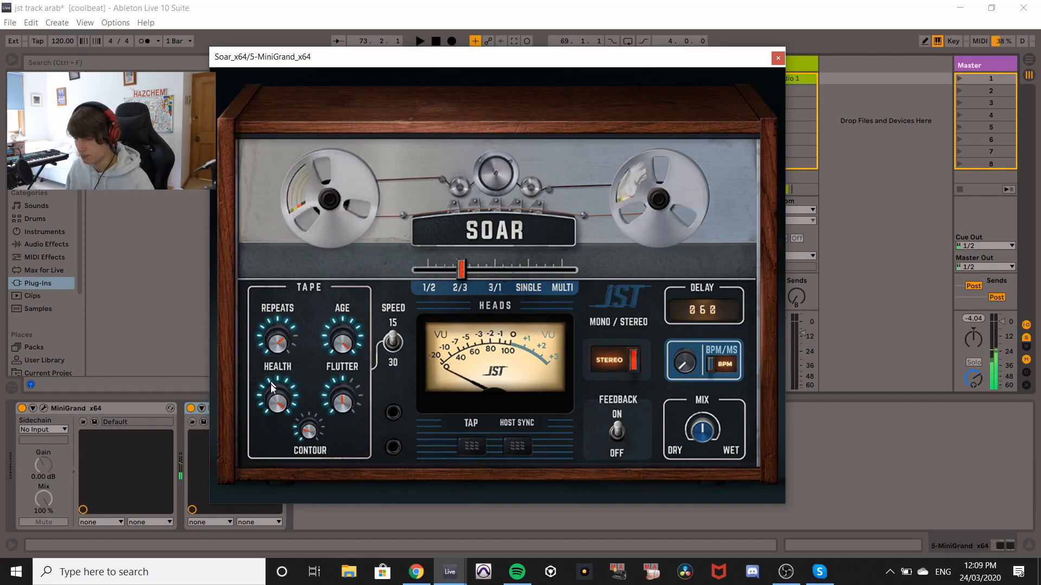
Experiment with the Health, Flutter and Age knobs, ending with Health turned down.
{"action": "mouse_move", "coordinate": [278, 392]}
{"action": "left_mouse_down"}
{"action": "mouse_move", "coordinate": [284, 536]}
{"action": "mouse_move", "coordinate": [341, 584]}
{"action": "left_mouse_up"}
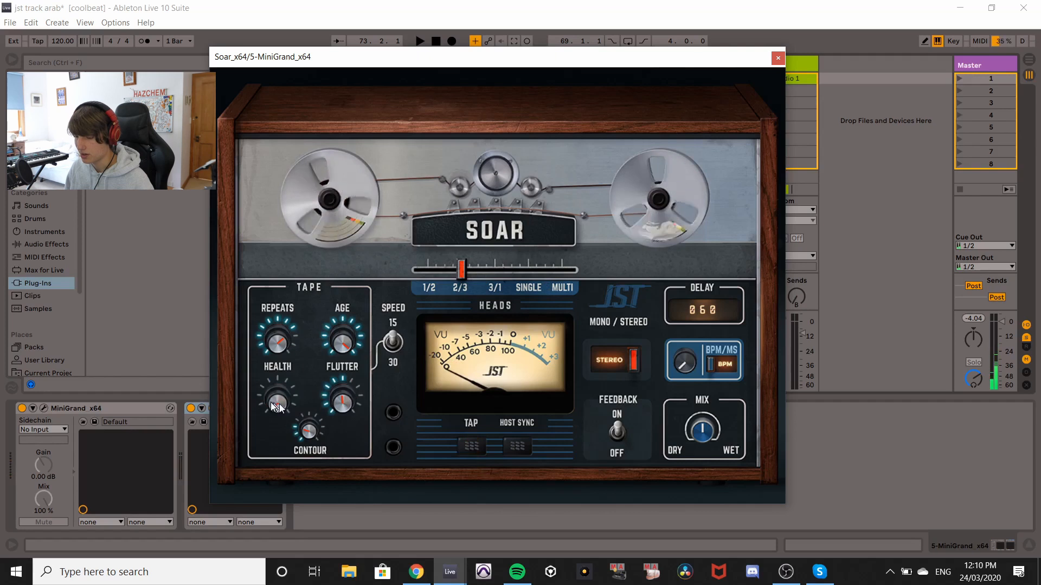
{"action": "mouse_move", "coordinate": [276, 405]}
{"action": "left_mouse_down"}
{"action": "mouse_move", "coordinate": [283, 367]}
{"action": "mouse_move", "coordinate": [252, 199]}
{"action": "left_mouse_up"}
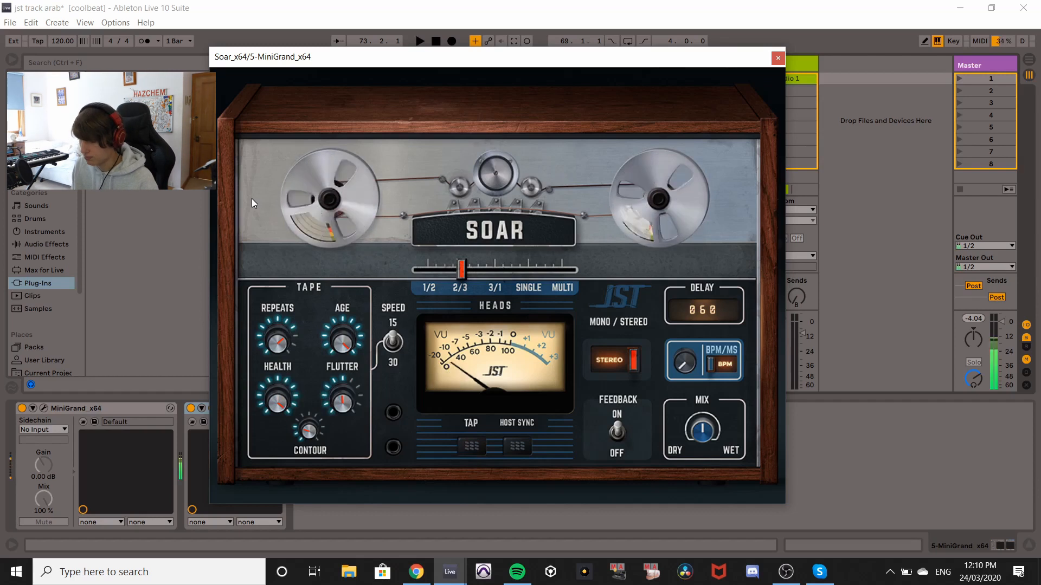
{"action": "left_click_drag", "start_coordinate": [342, 402], "coordinate": [289, 506]}
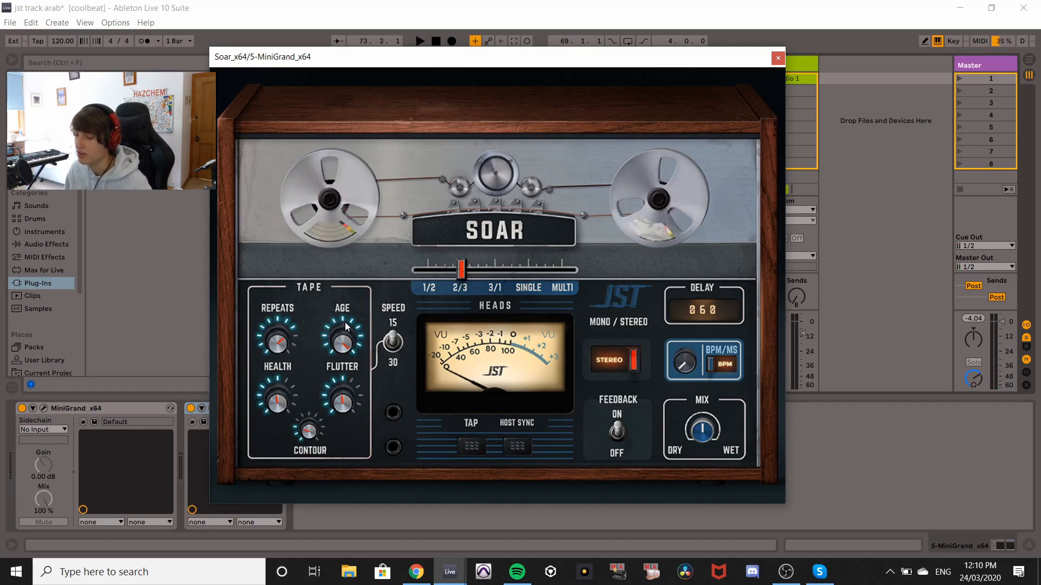
{"action": "left_click_drag", "start_coordinate": [343, 332], "coordinate": [357, 471]}
{"action": "left_click_drag", "start_coordinate": [277, 401], "coordinate": [304, 549]}
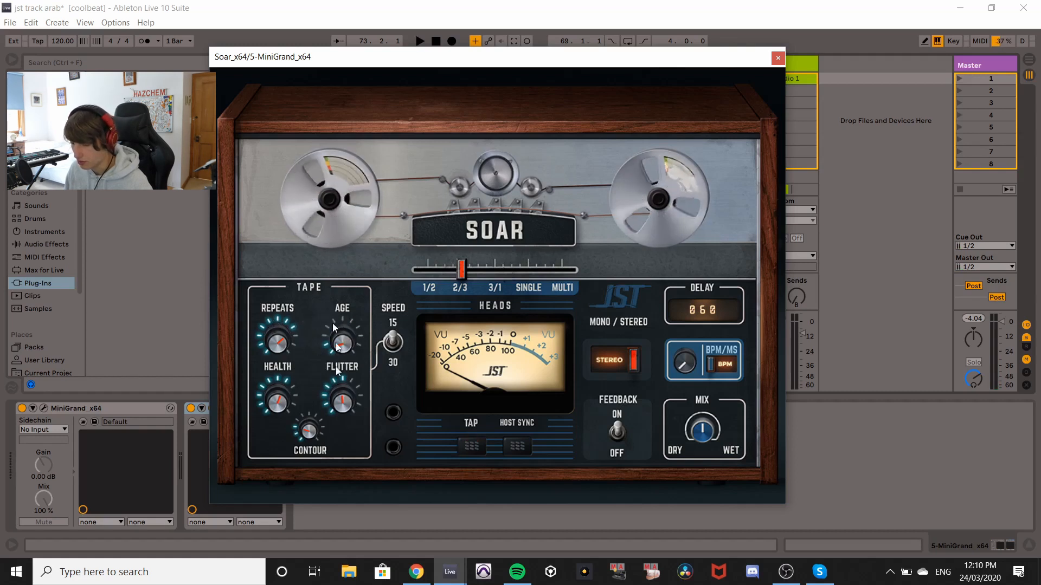
Raise the Flutter knob and turn the Age knob back up to maximum.
{"action": "left_click_drag", "start_coordinate": [350, 411], "coordinate": [347, 313]}
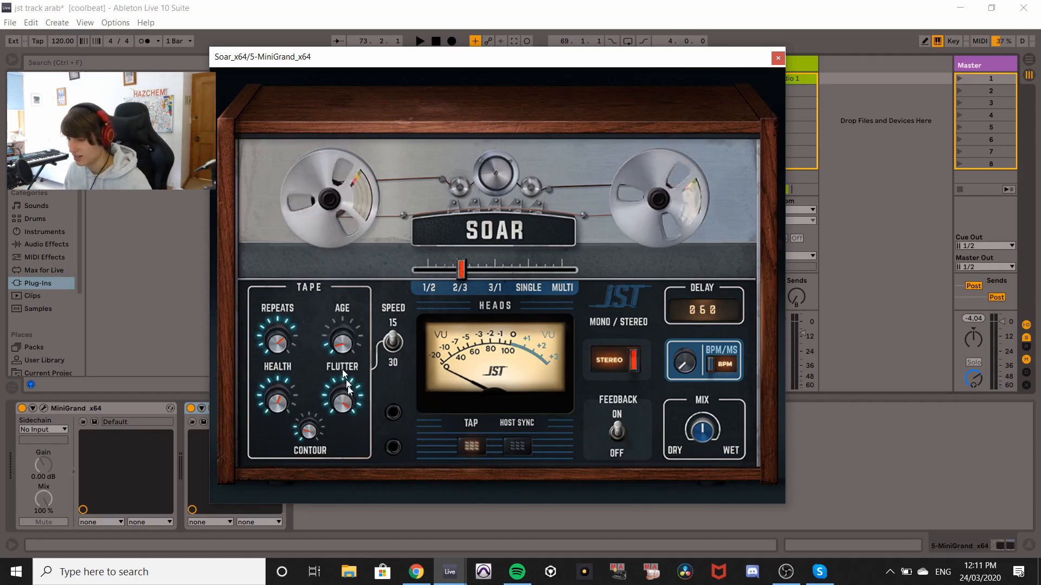
{"action": "mouse_move", "coordinate": [342, 405]}
{"action": "left_mouse_down"}
{"action": "mouse_move", "coordinate": [344, 428]}
{"action": "mouse_move", "coordinate": [348, 387]}
{"action": "left_mouse_up"}
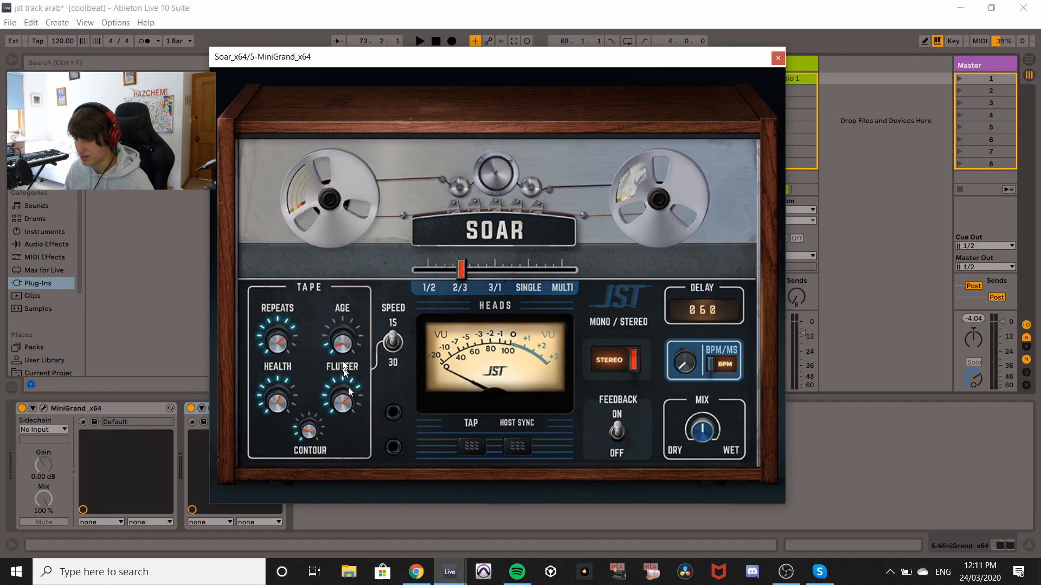
{"action": "left_click_drag", "start_coordinate": [340, 349], "coordinate": [352, 286]}
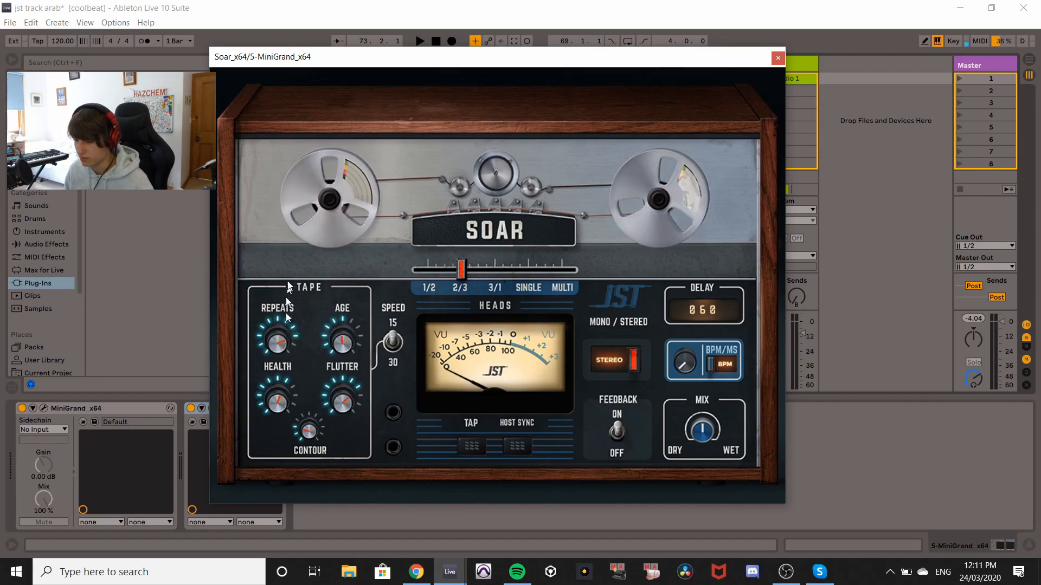
{"action": "left_click_drag", "start_coordinate": [343, 341], "coordinate": [352, 186]}
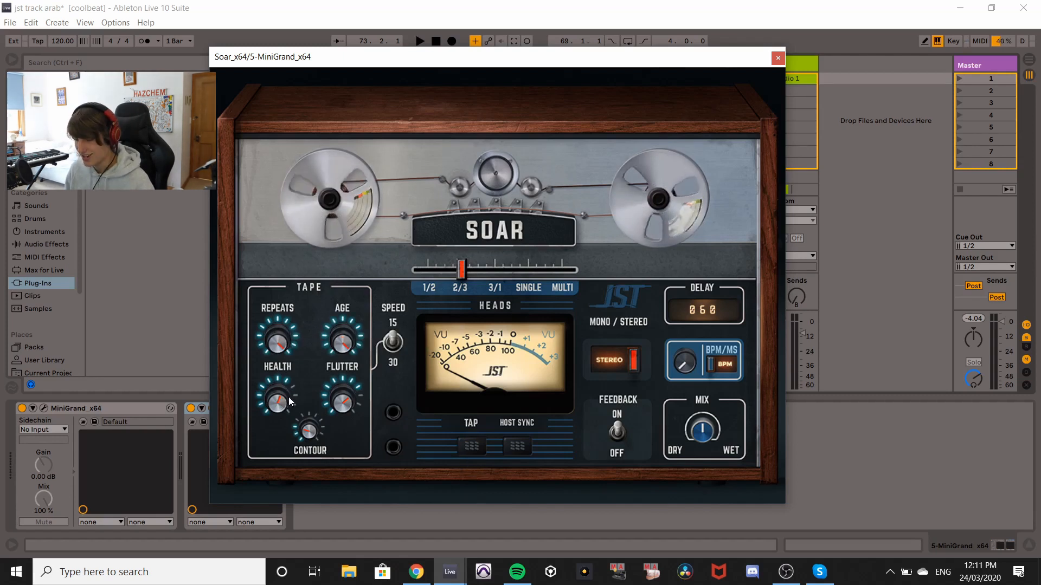
Turn Health down, sweep Flutter up to maximum and then down to minimum.
{"action": "mouse_move", "coordinate": [261, 388]}
{"action": "left_mouse_down"}
{"action": "mouse_move", "coordinate": [298, 504]}
{"action": "mouse_move", "coordinate": [294, 538]}
{"action": "left_mouse_up"}
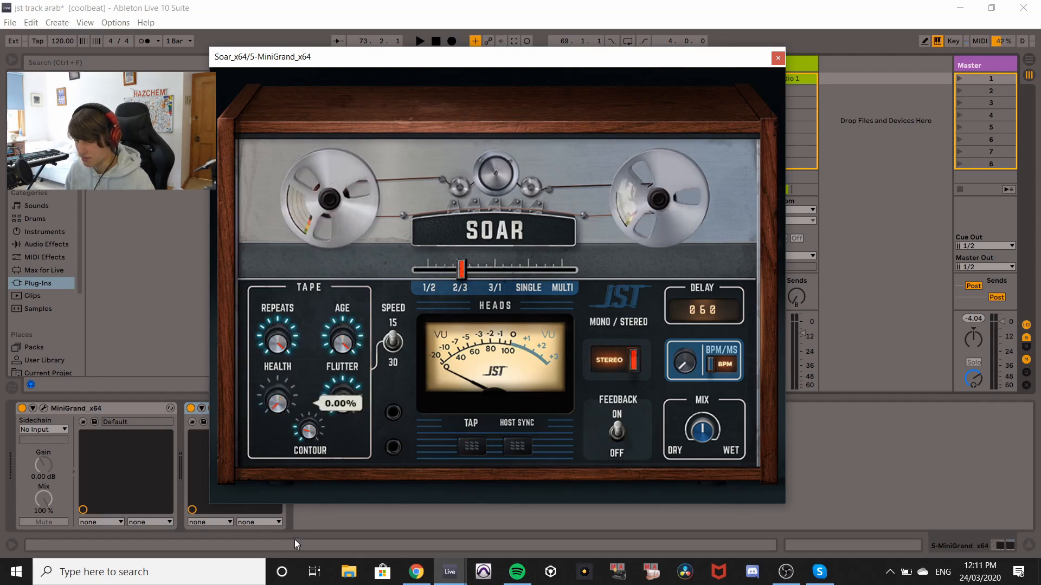
{"action": "left_click_drag", "start_coordinate": [346, 409], "coordinate": [430, 184]}
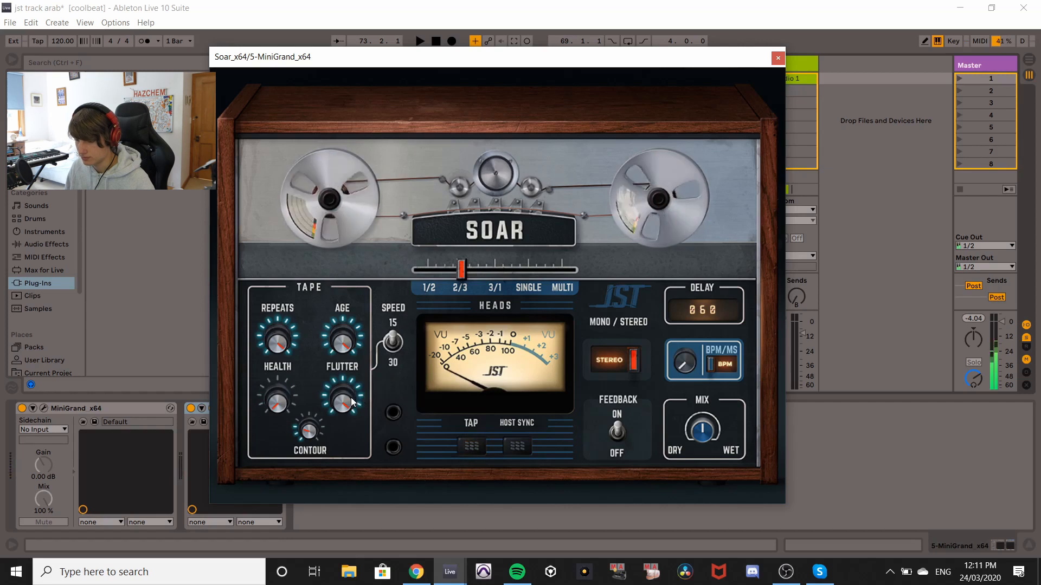
{"action": "left_click_drag", "start_coordinate": [346, 391], "coordinate": [410, 576]}
{"action": "mouse_move", "coordinate": [411, 574]}
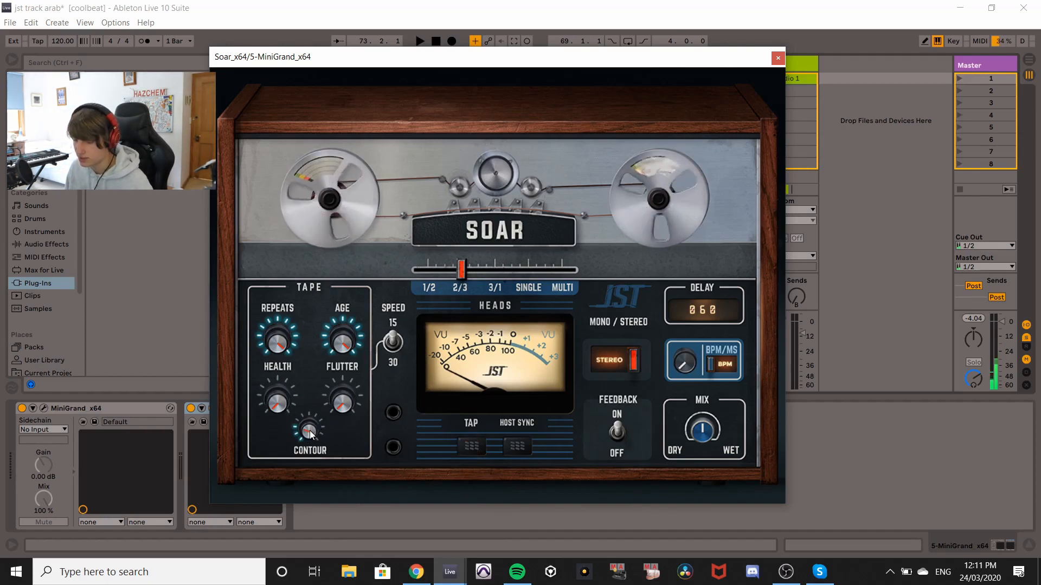
Sweep the Contour knob up and bring it back partway down.
{"action": "left_click_drag", "start_coordinate": [311, 434], "coordinate": [326, 303]}
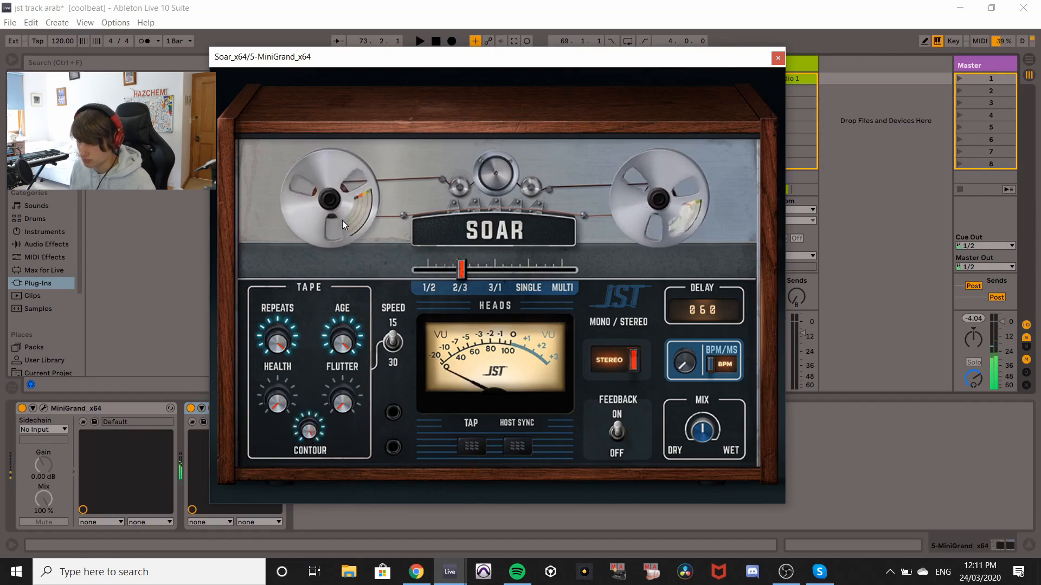
{"action": "left_click_drag", "start_coordinate": [311, 432], "coordinate": [334, 520]}
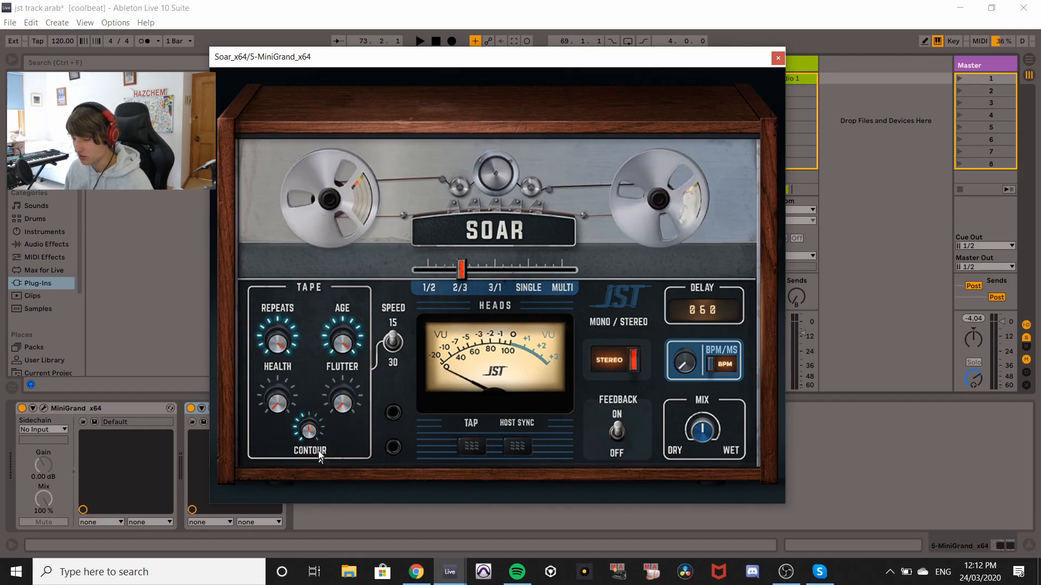
{"action": "left_click_drag", "start_coordinate": [303, 443], "coordinate": [308, 454]}
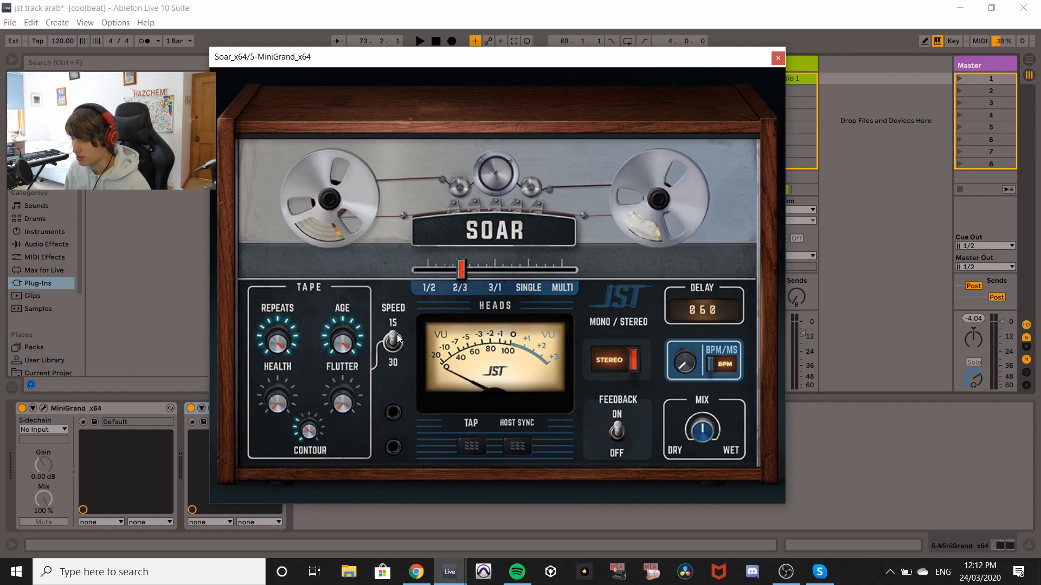
Open the plugin's info overlay again to review the descriptions, then close it.
{"action": "left_click", "coordinate": [614, 294]}
{"action": "mouse_move", "coordinate": [392, 345]}
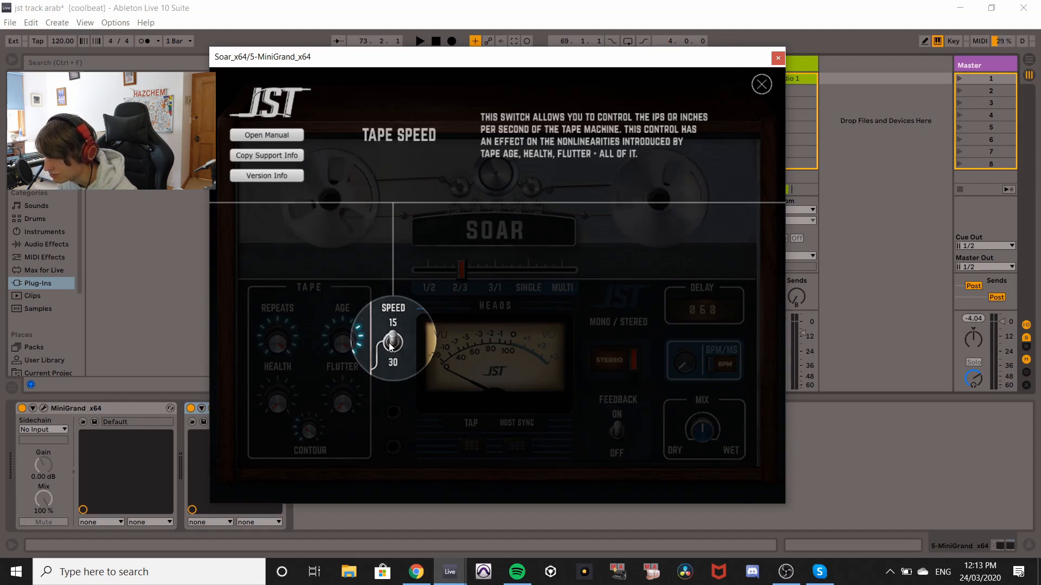
{"action": "left_click", "coordinate": [759, 86]}
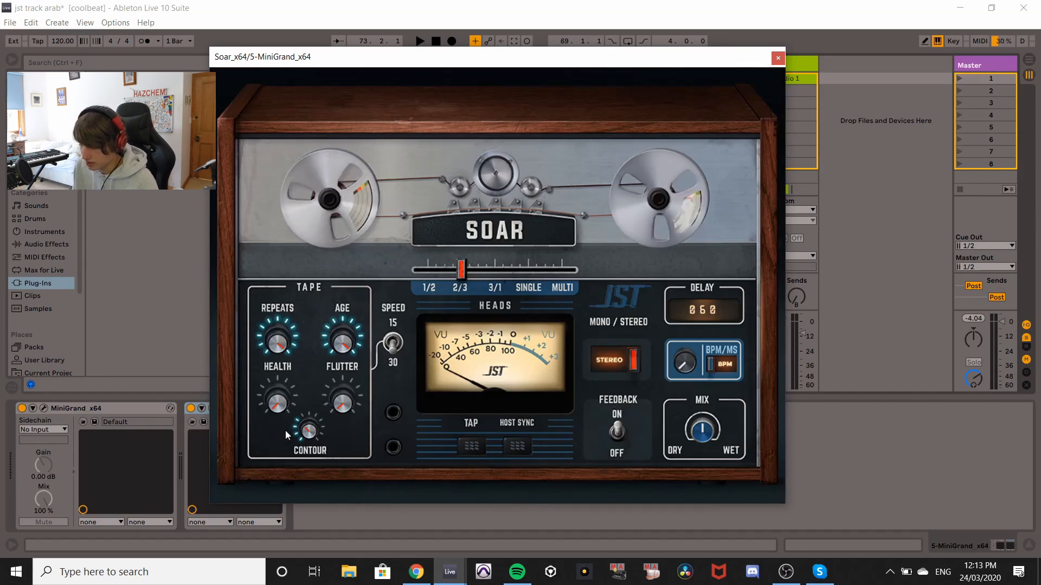
{"action": "key", "text": "z"}
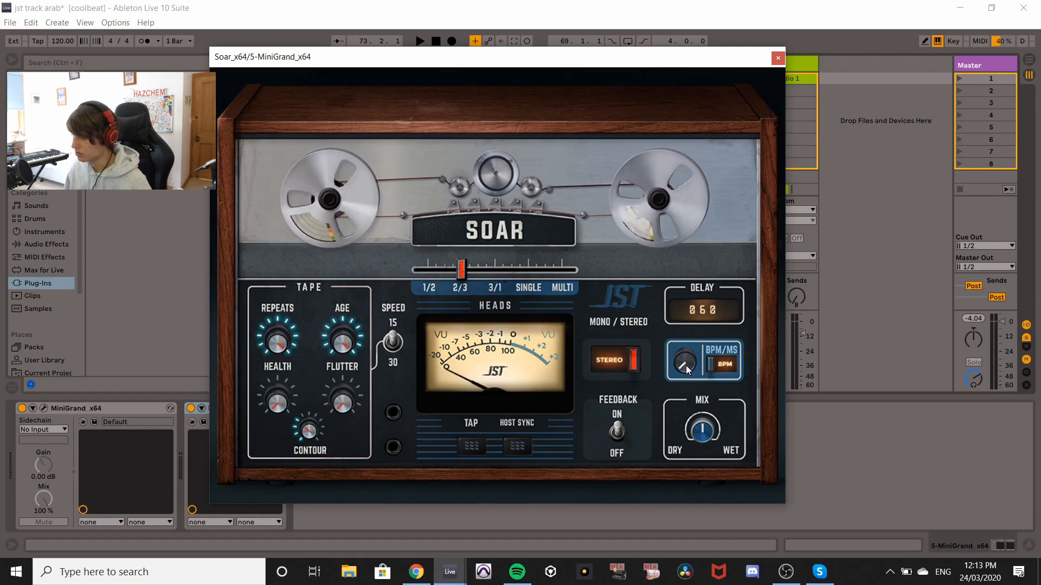
Sweep the delay time knob up and down and switch the delay between MS and BPM modes.
{"action": "left_click_drag", "start_coordinate": [685, 363], "coordinate": [699, 220]}
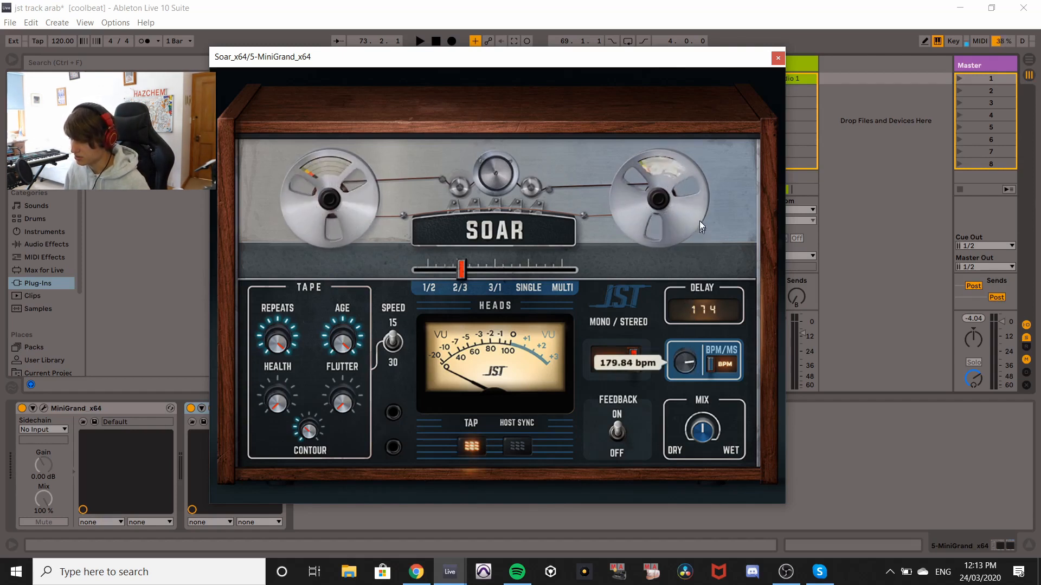
{"action": "left_click_drag", "start_coordinate": [699, 149], "coordinate": [701, 144]}
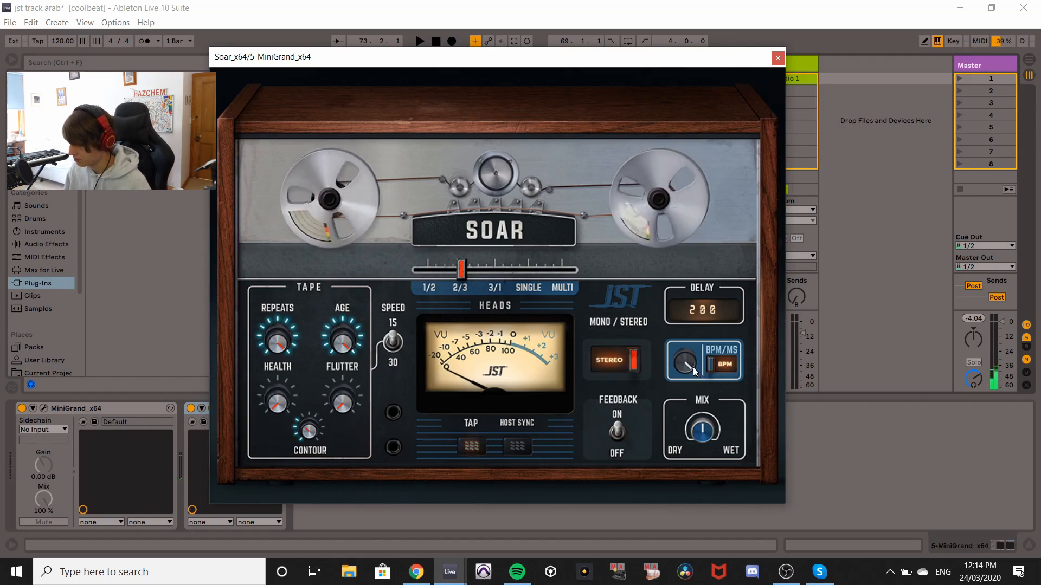
{"action": "left_click_drag", "start_coordinate": [685, 362], "coordinate": [708, 583]}
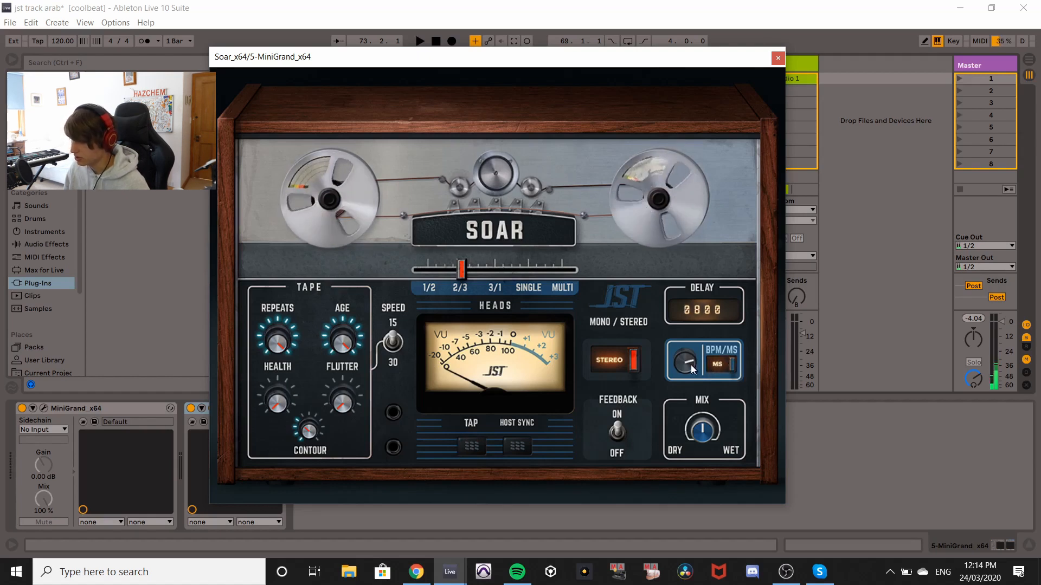
{"action": "left_click", "coordinate": [720, 362]}
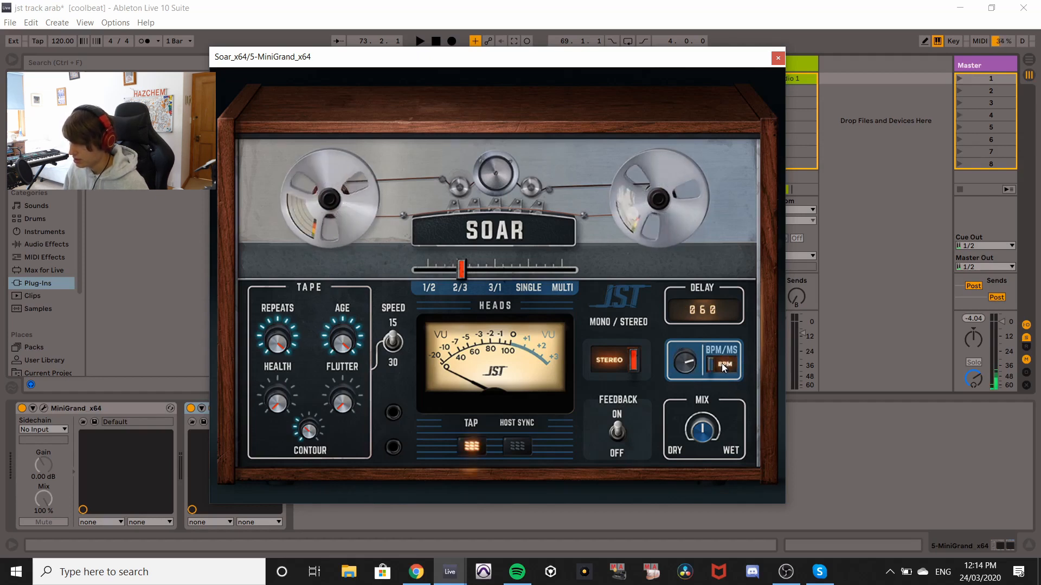
Enable Host Sync for the delay and reposition the plugin window.
{"action": "left_click", "coordinate": [513, 447]}
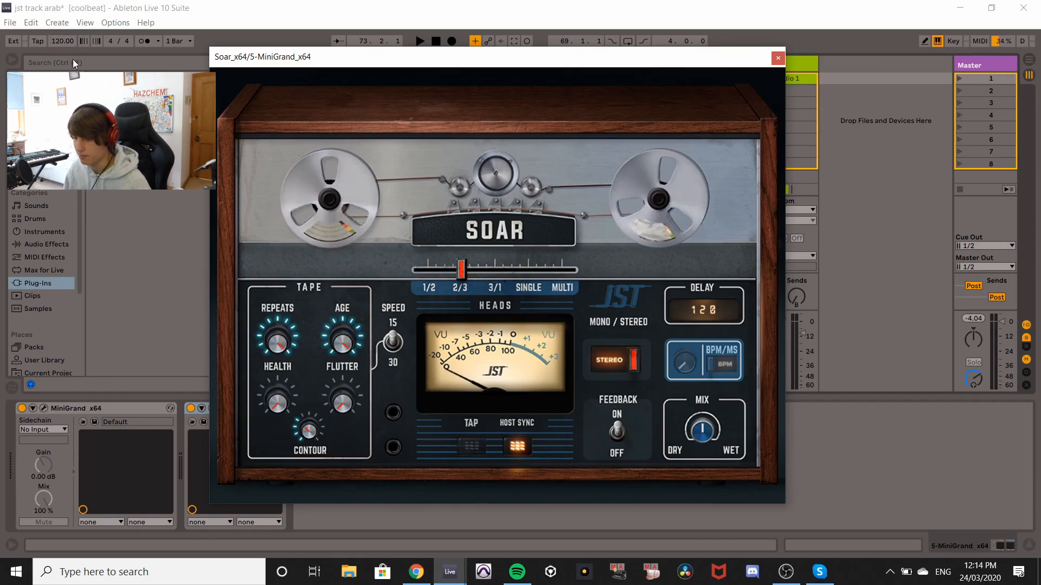
{"action": "left_click_drag", "start_coordinate": [467, 56], "coordinate": [561, 64]}
Tap the tempo twice with the Tap button, then re-enable Host Sync.
{"action": "left_click", "coordinate": [566, 453]}
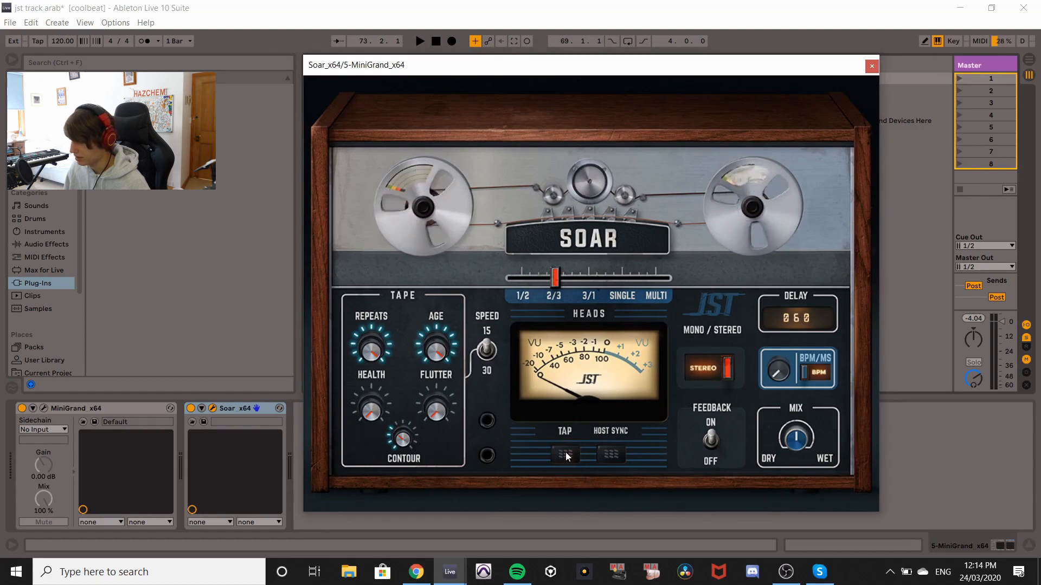
{"action": "left_click", "coordinate": [567, 455]}
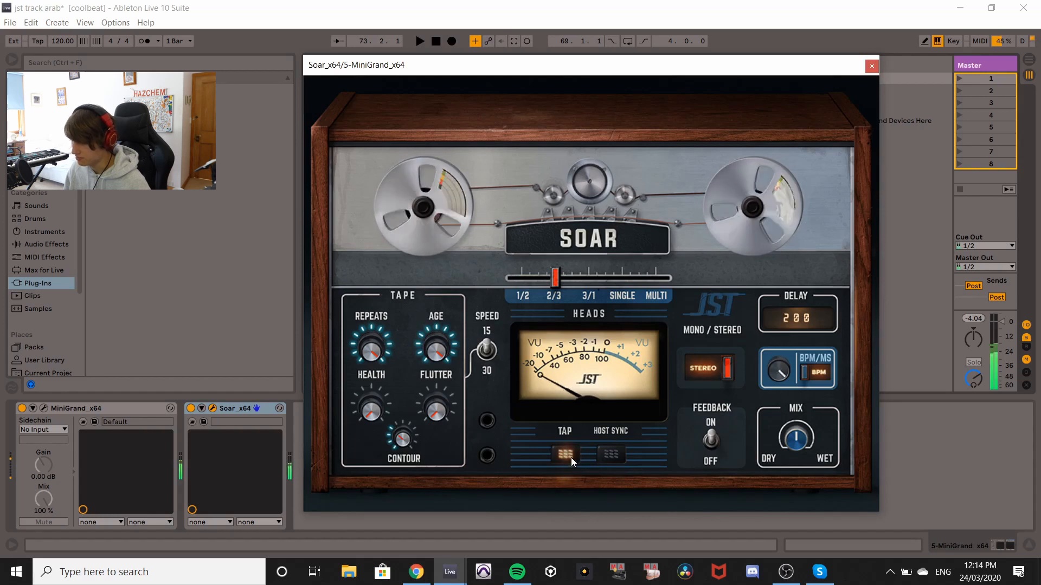
{"action": "left_click", "coordinate": [605, 457]}
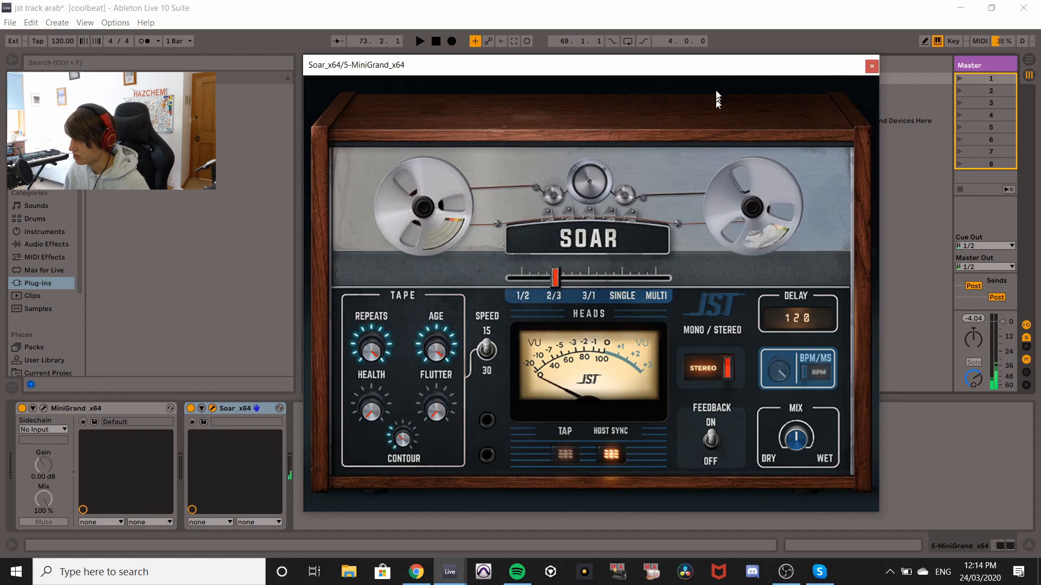
Turn Host Sync off and set the delay knob to about 176 bpm.
{"action": "mouse_move", "coordinate": [717, 70]}
{"action": "left_mouse_down"}
{"action": "mouse_move", "coordinate": [704, 88]}
{"action": "mouse_move", "coordinate": [704, 71]}
{"action": "left_mouse_up"}
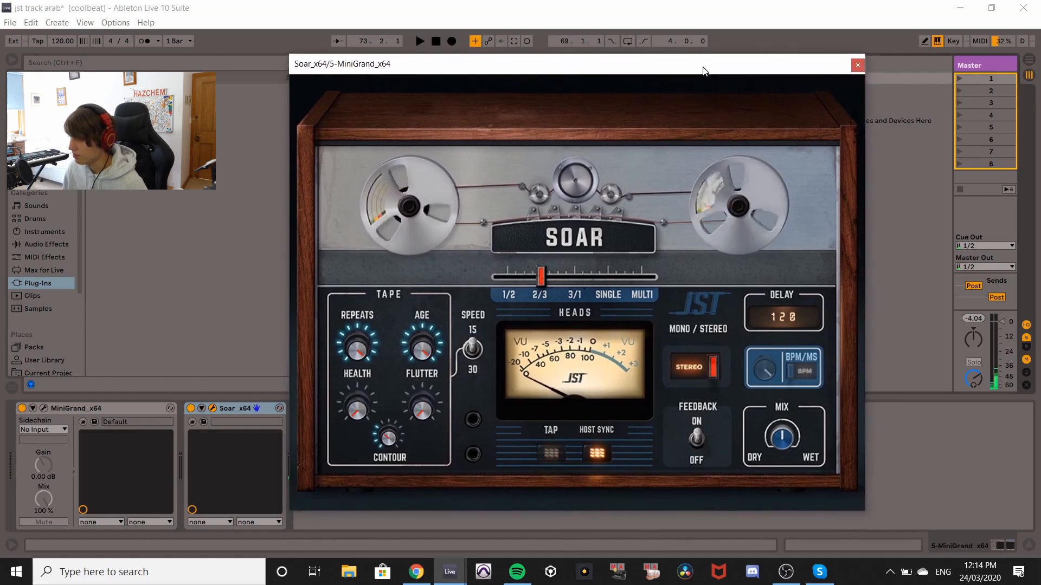
{"action": "left_click", "coordinate": [593, 453]}
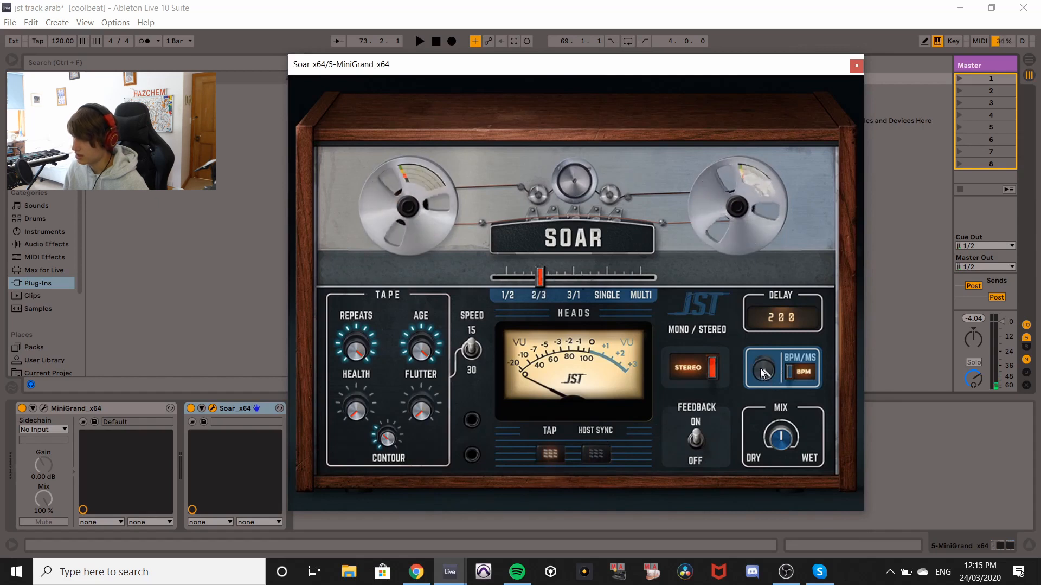
{"action": "left_click_drag", "start_coordinate": [767, 374], "coordinate": [749, 301]}
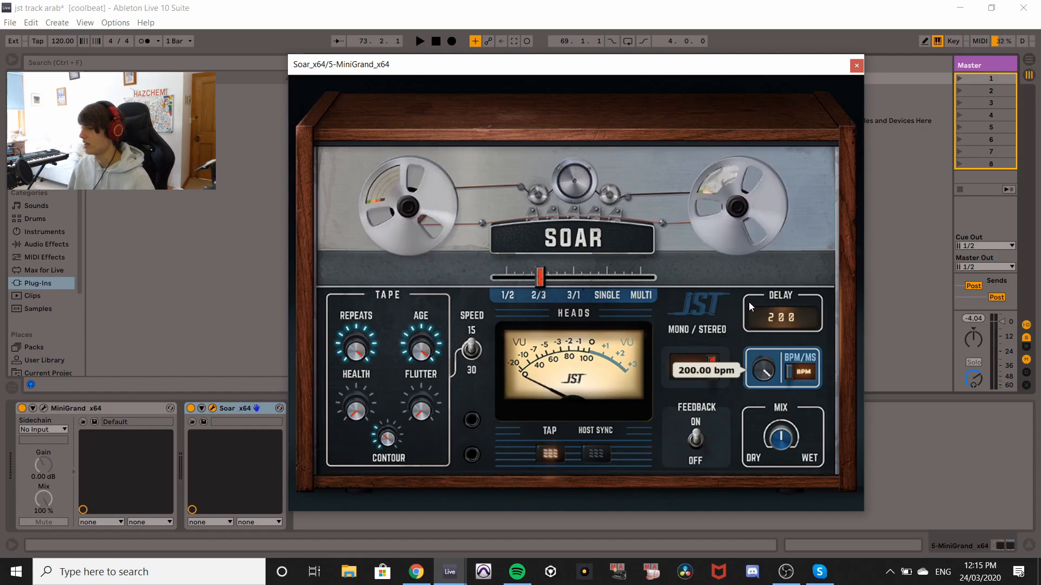
{"action": "left_click_drag", "start_coordinate": [748, 292], "coordinate": [759, 326]}
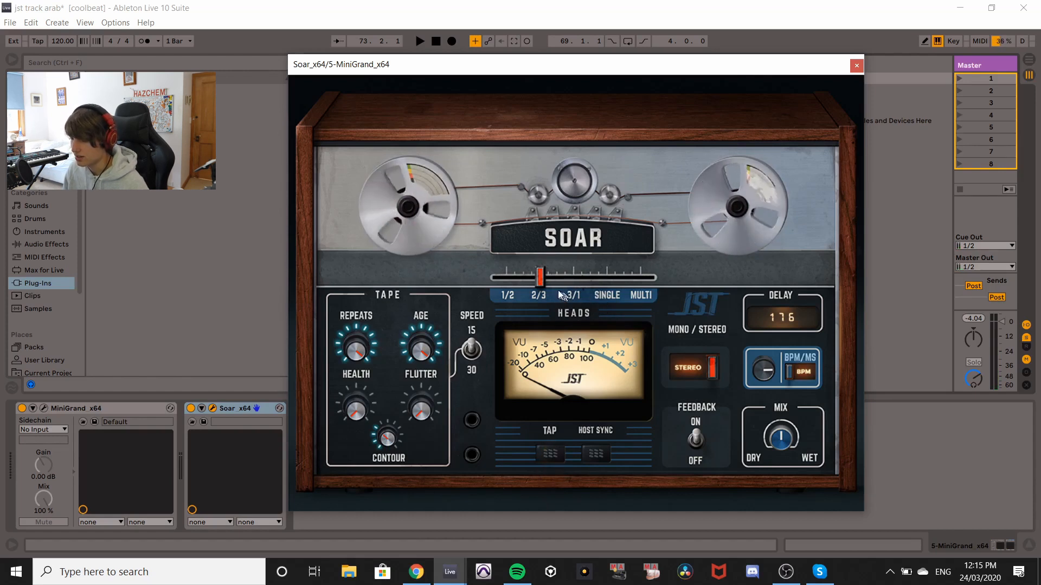
Try moving the Heads selector, then read the Head Select description in the info overlay and close it.
{"action": "left_click_drag", "start_coordinate": [538, 279], "coordinate": [649, 281]}
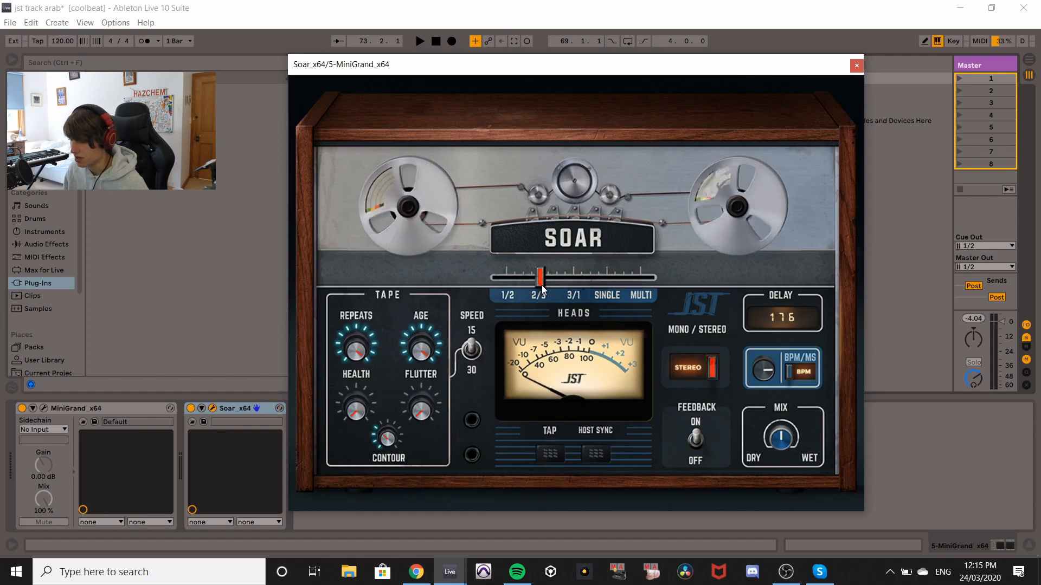
{"action": "left_click", "coordinate": [710, 303]}
{"action": "mouse_move", "coordinate": [555, 287]}
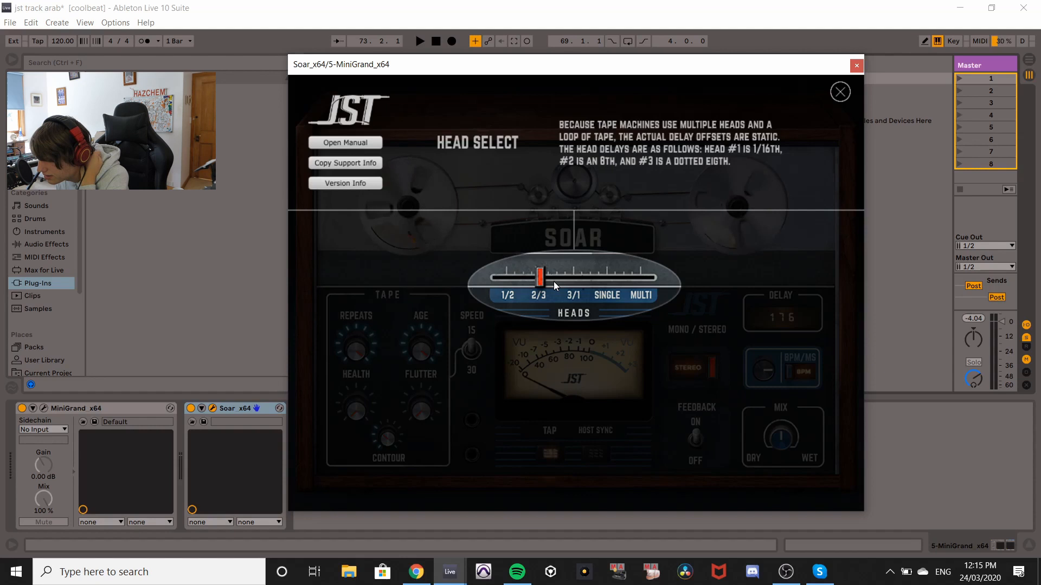
{"action": "left_click", "coordinate": [843, 94]}
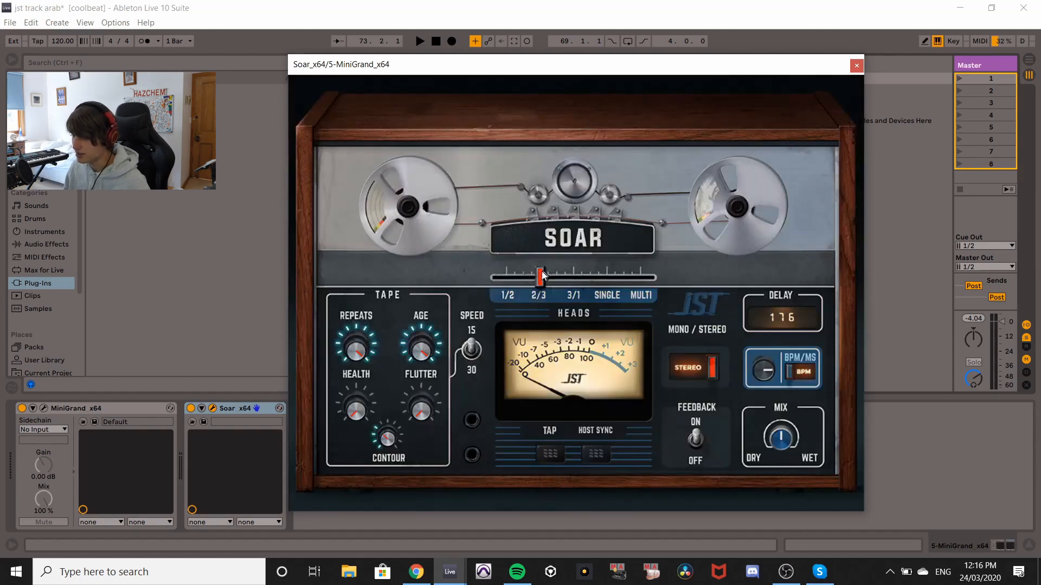
Move the Heads selector through several head positions, ending at Single.
{"action": "left_click_drag", "start_coordinate": [542, 283], "coordinate": [602, 287]}
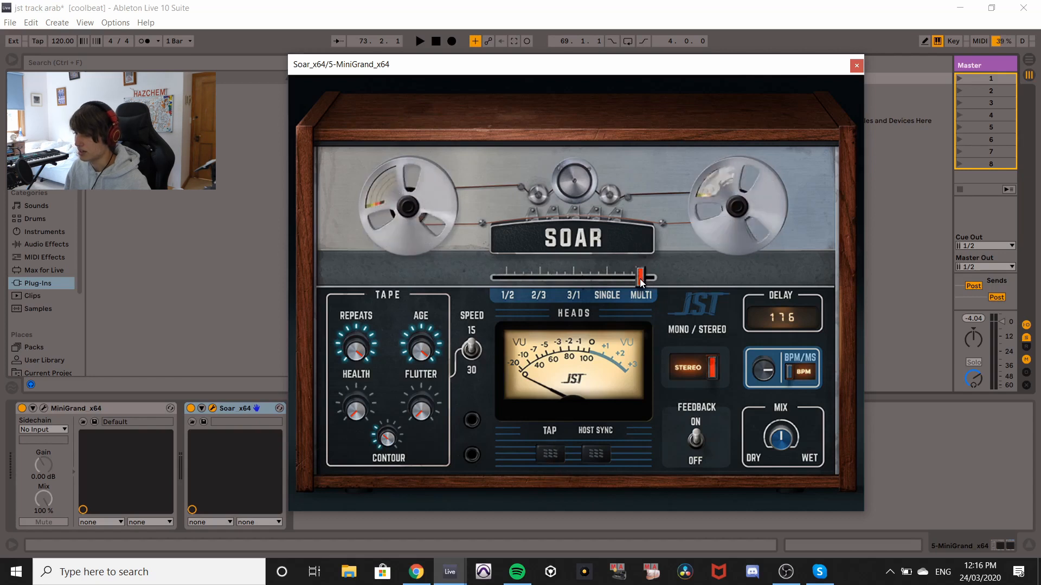
{"action": "left_click", "coordinate": [508, 280]}
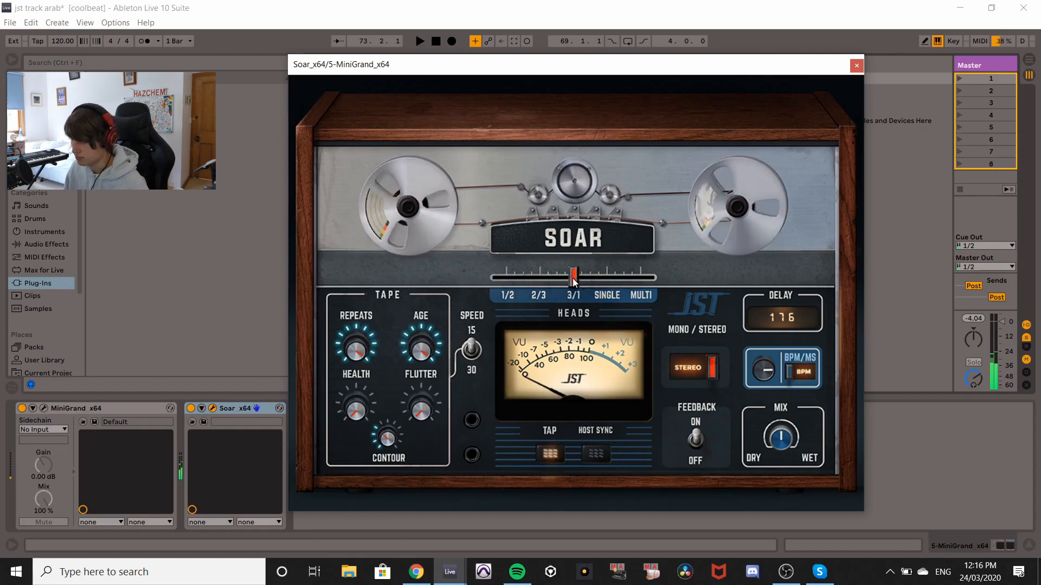
{"action": "left_click", "coordinate": [541, 279]}
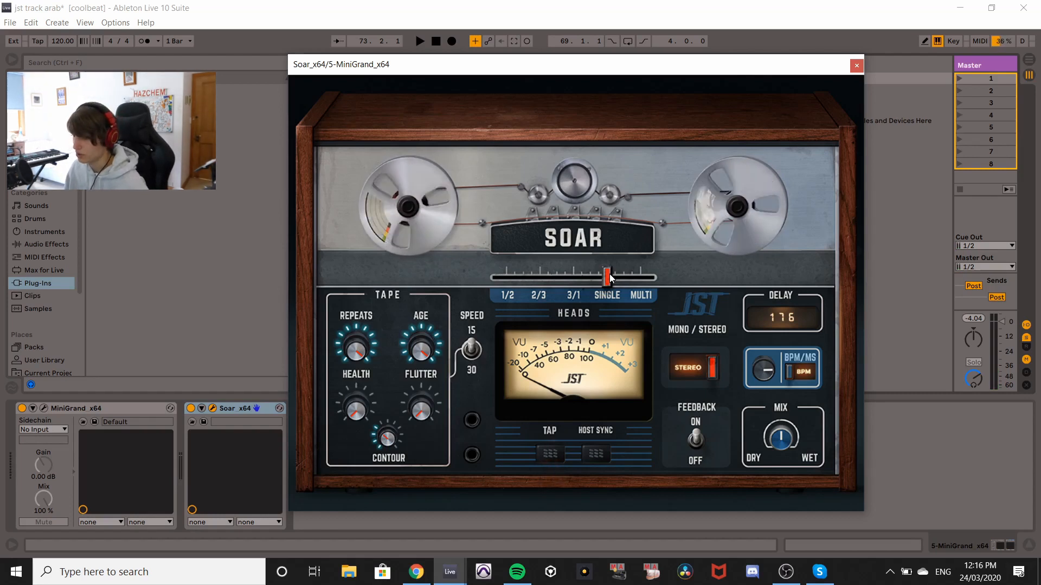
Turn the Soar device off and back on, and toggle the Feedback switch.
{"action": "left_click", "coordinate": [190, 408]}
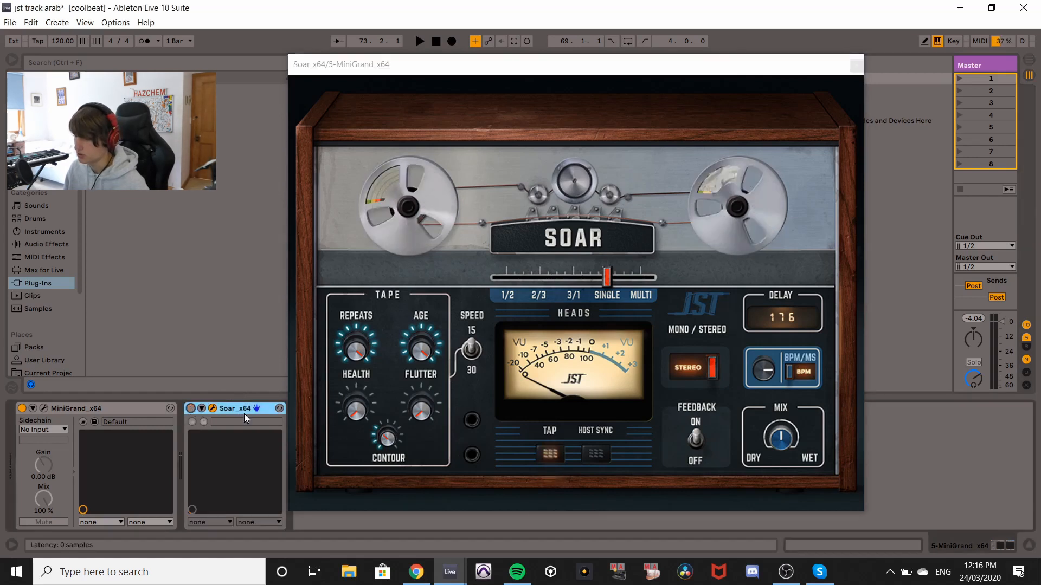
{"action": "left_click", "coordinate": [191, 409]}
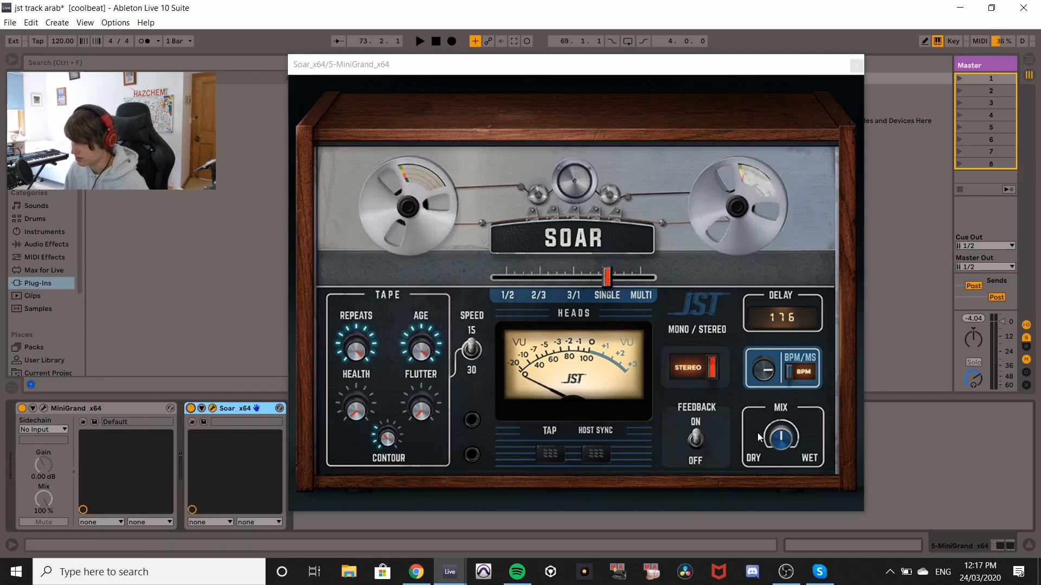
{"action": "left_click", "coordinate": [696, 440]}
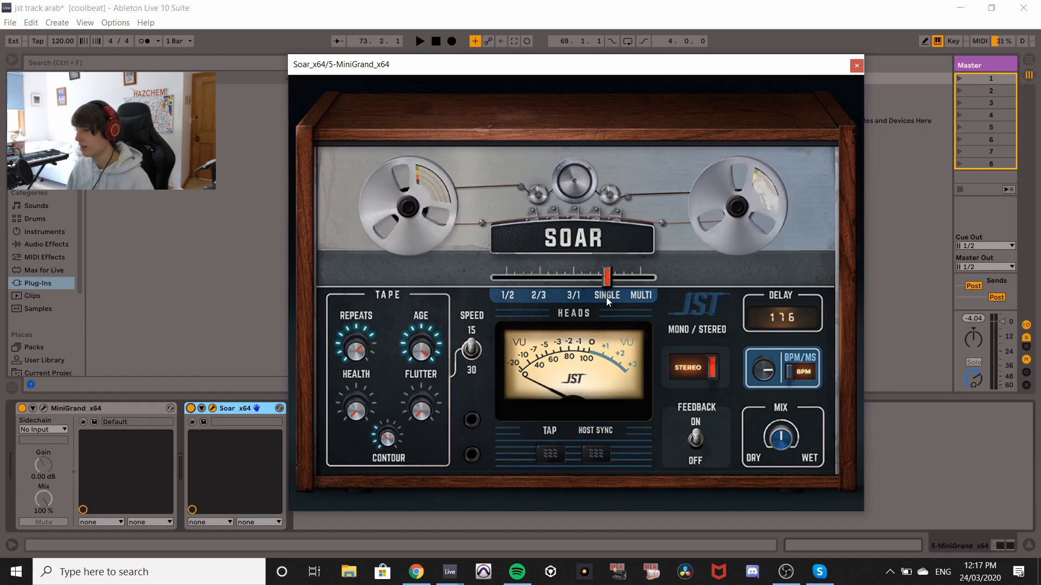
Set the Heads selector to Multi and enable Host Sync.
{"action": "left_click", "coordinate": [640, 278]}
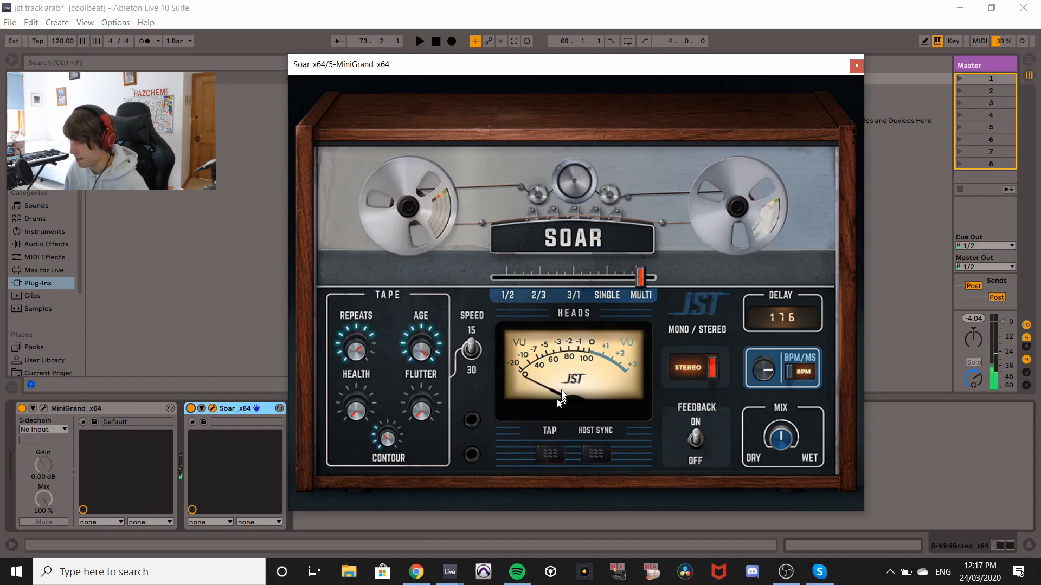
{"action": "left_click", "coordinate": [596, 454]}
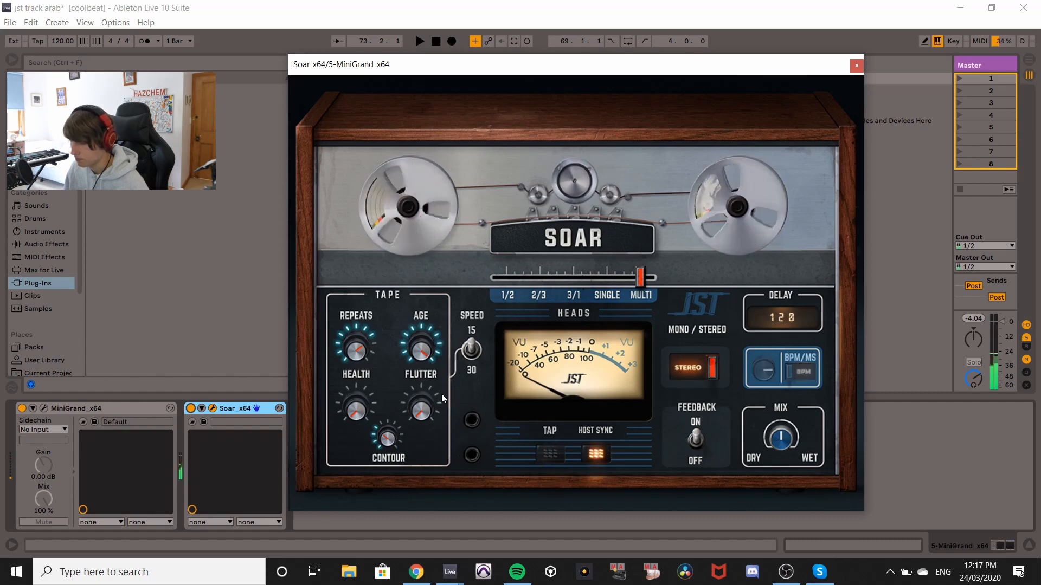
Turn the Repeats knob down and switch the output to Mono and back to Stereo.
{"action": "left_click_drag", "start_coordinate": [355, 350], "coordinate": [372, 393]}
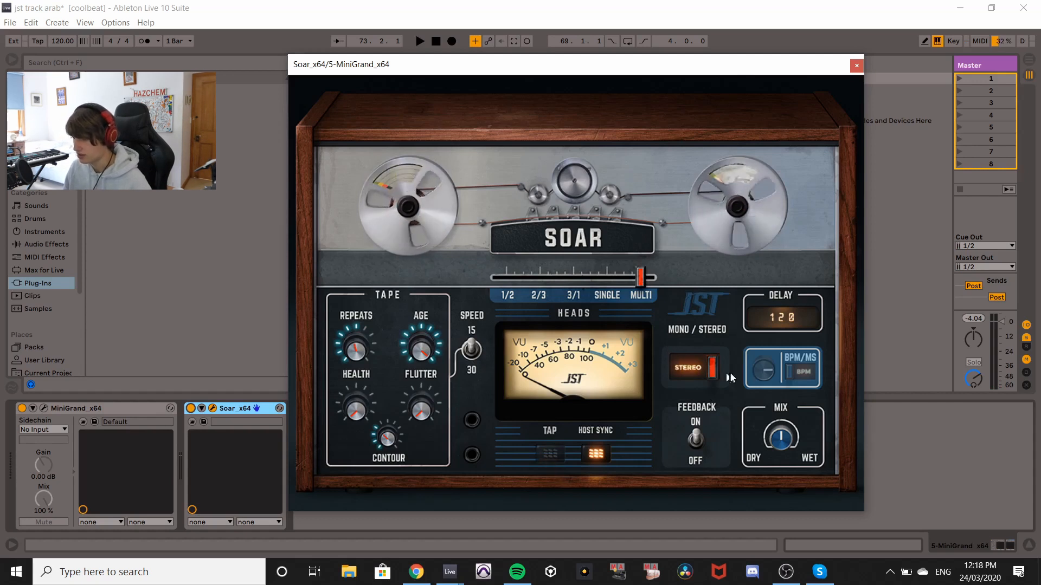
{"action": "left_click", "coordinate": [706, 368]}
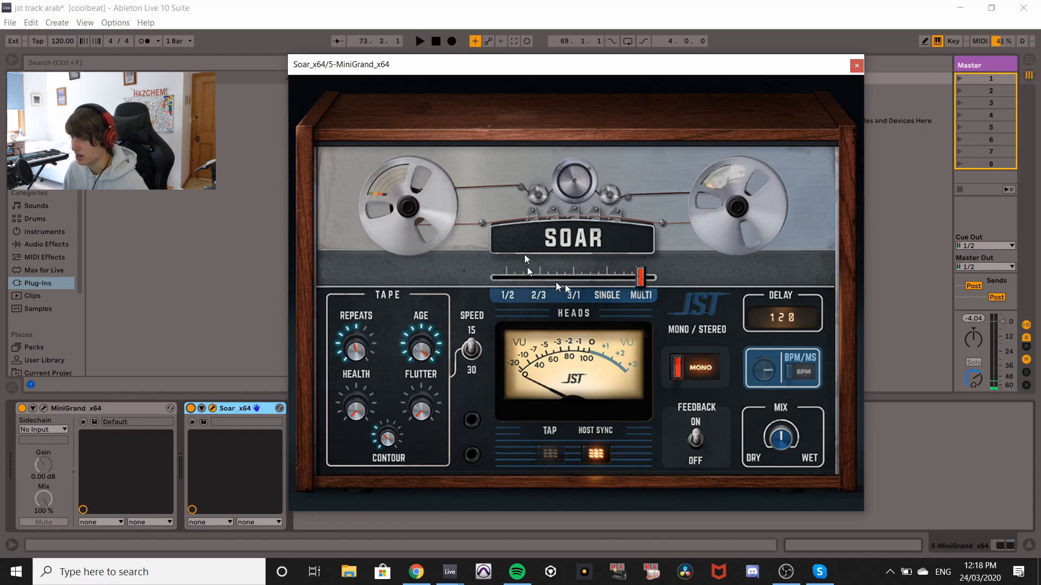
{"action": "left_click", "coordinate": [699, 367]}
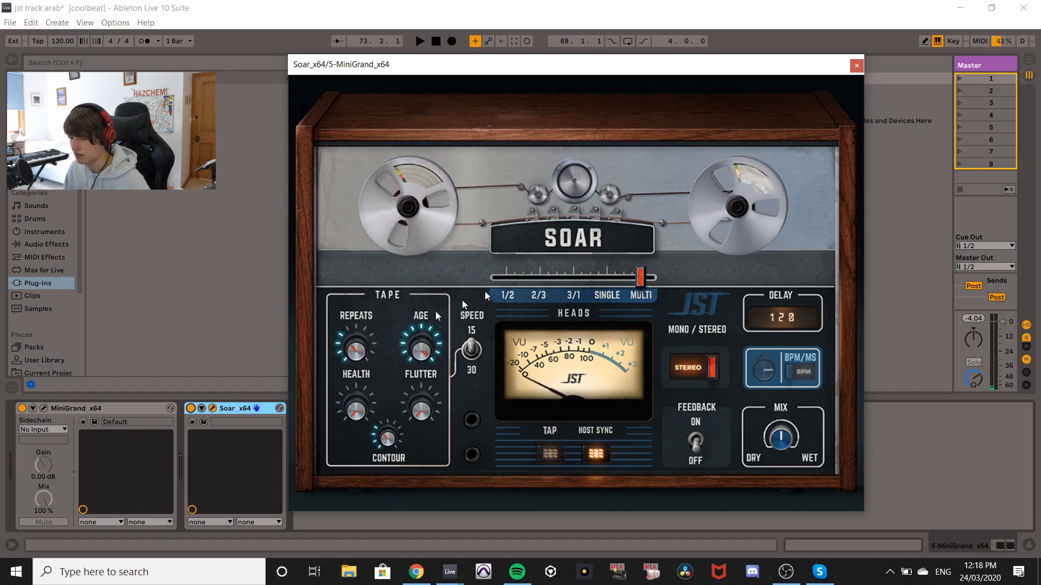
Turn the Repeats knob back up and toggle the Feedback switch.
{"action": "left_click_drag", "start_coordinate": [336, 352], "coordinate": [360, 256]}
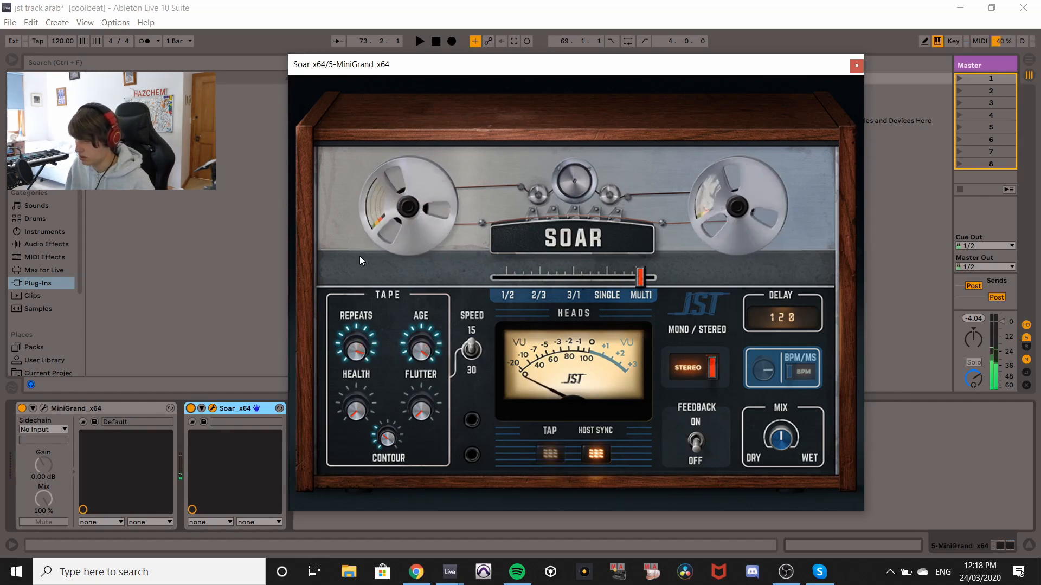
{"action": "left_click", "coordinate": [696, 444]}
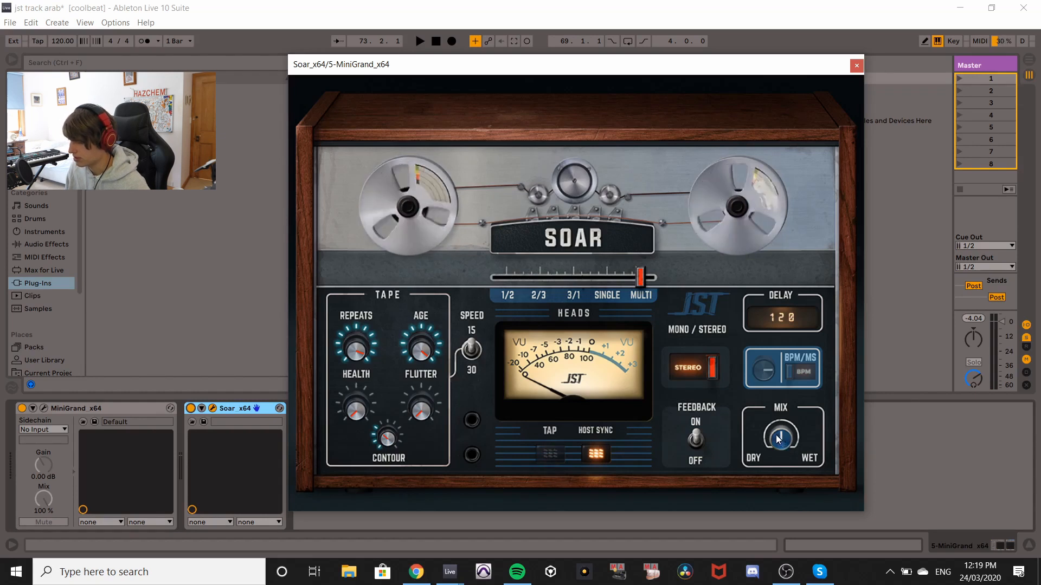
Sweep the Mix knob between dry and wet, leaving it partway toward dry.
{"action": "left_click_drag", "start_coordinate": [779, 439], "coordinate": [779, 477]}
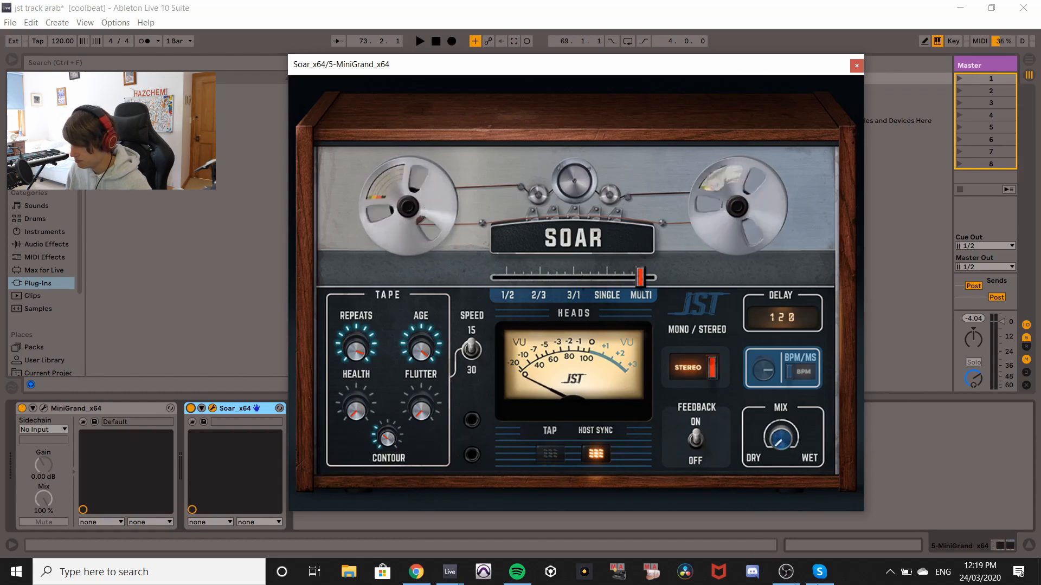
{"action": "mouse_move", "coordinate": [819, 572]}
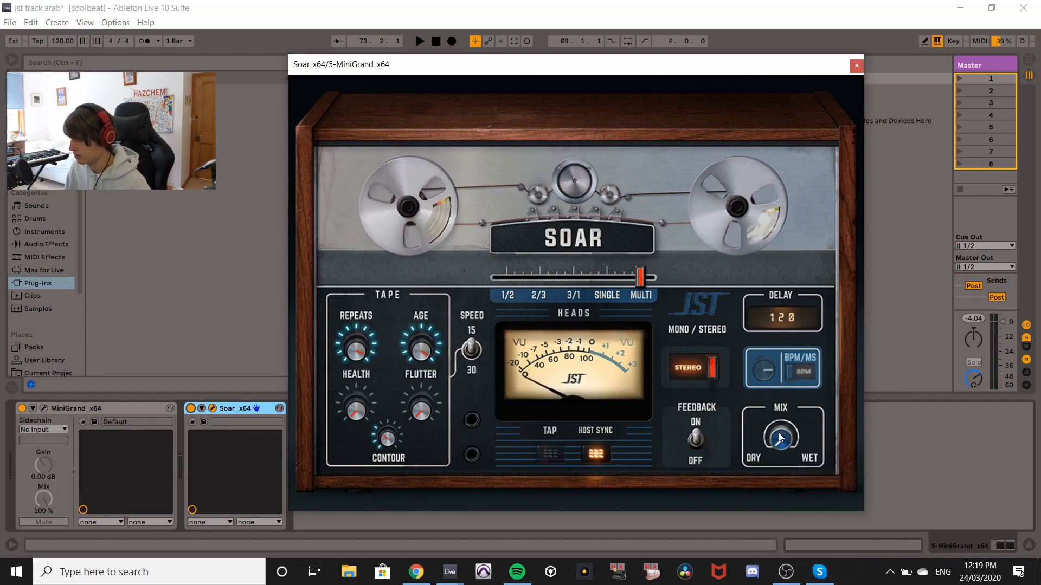
{"action": "left_click_drag", "start_coordinate": [780, 438], "coordinate": [820, 192]}
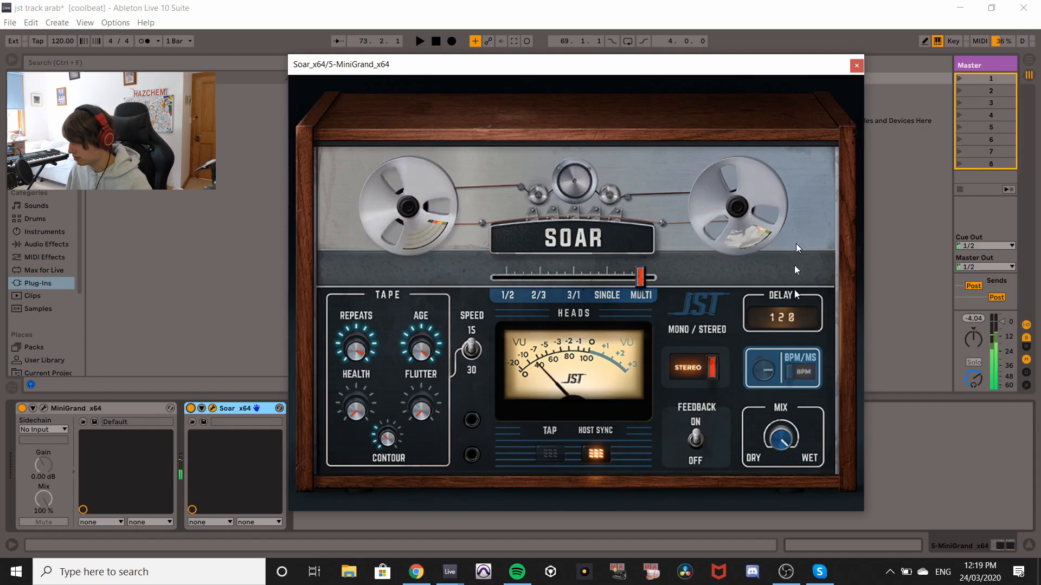
{"action": "left_click_drag", "start_coordinate": [780, 438], "coordinate": [804, 523]}
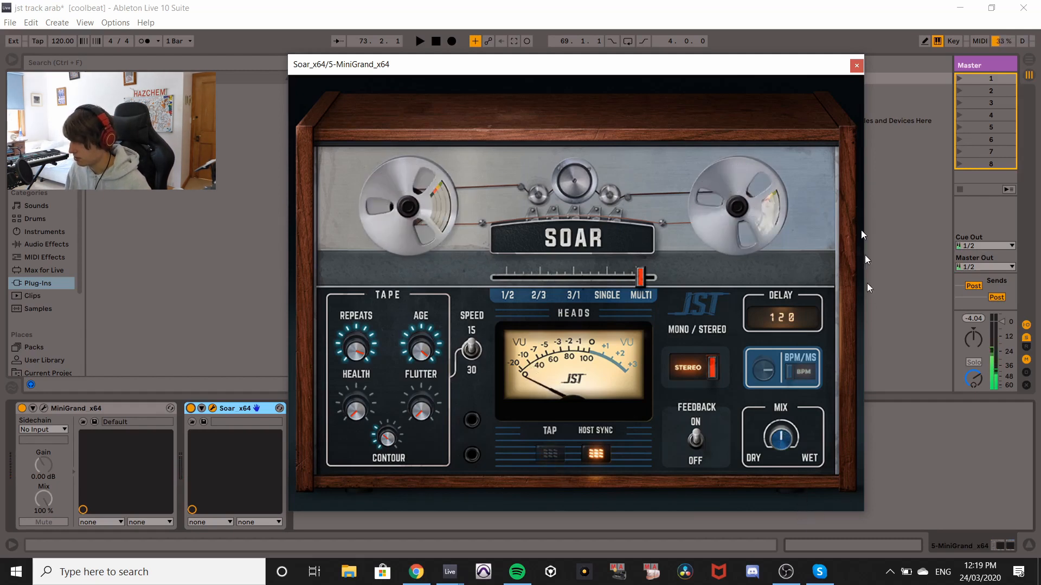
Close the plugin window, select the Violin Section track and start playback.
{"action": "left_click", "coordinate": [856, 66]}
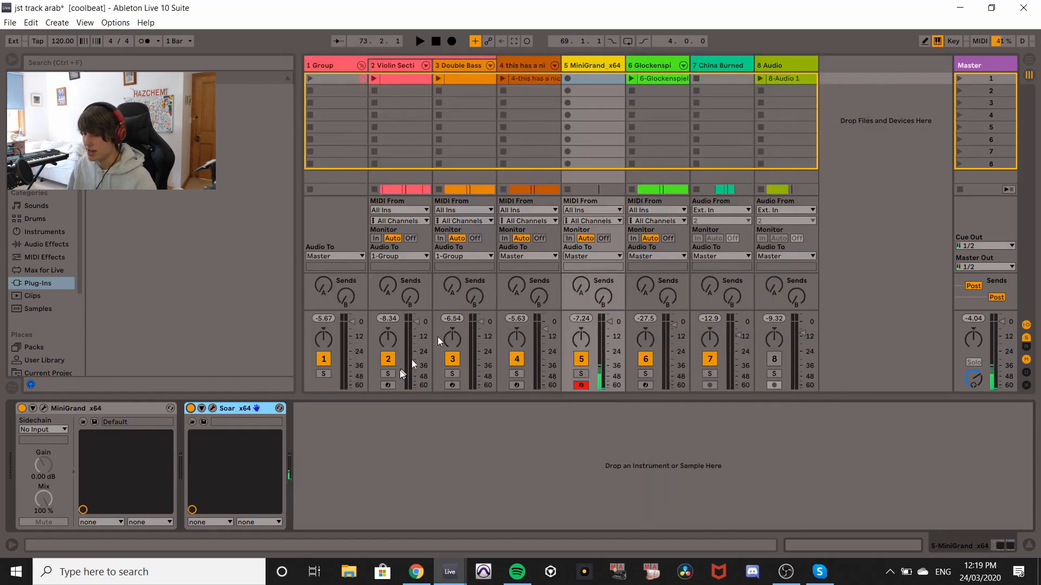
{"action": "left_click", "coordinate": [397, 73]}
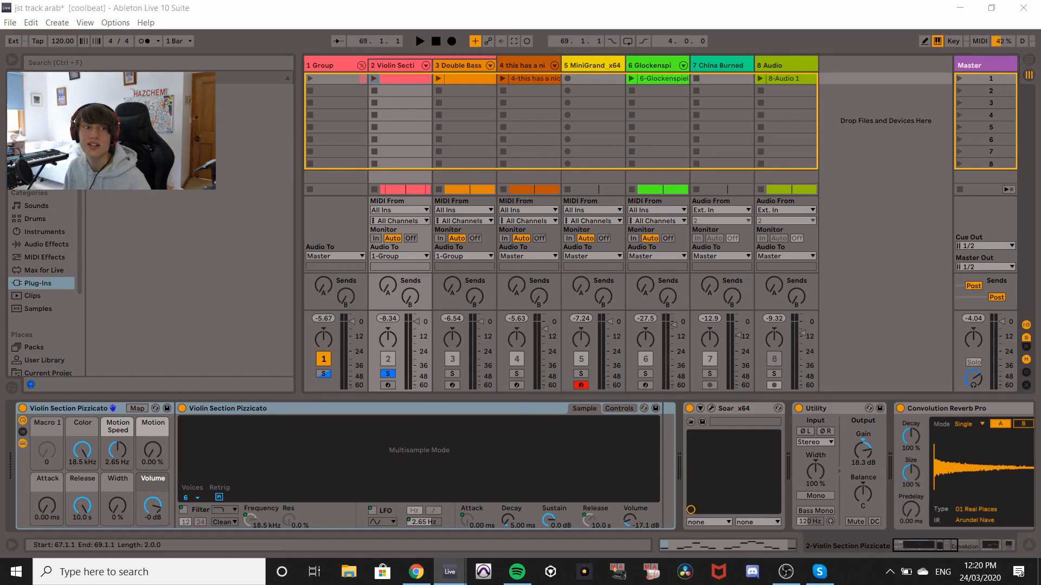
{"action": "key", "text": "space"}
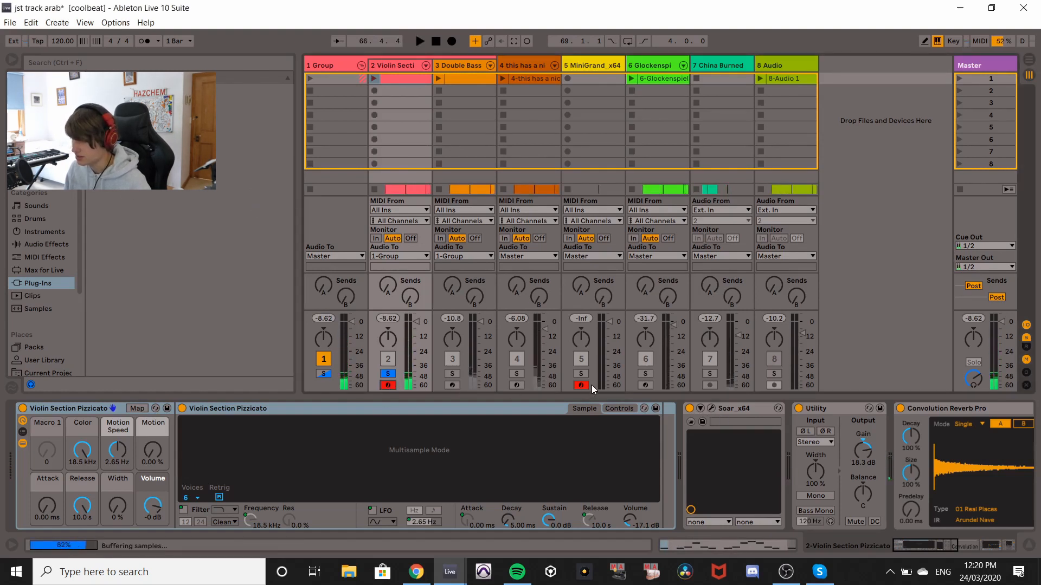
Open the Soar plugin window on the Violin Section track and close it again.
{"action": "left_click", "coordinate": [710, 409]}
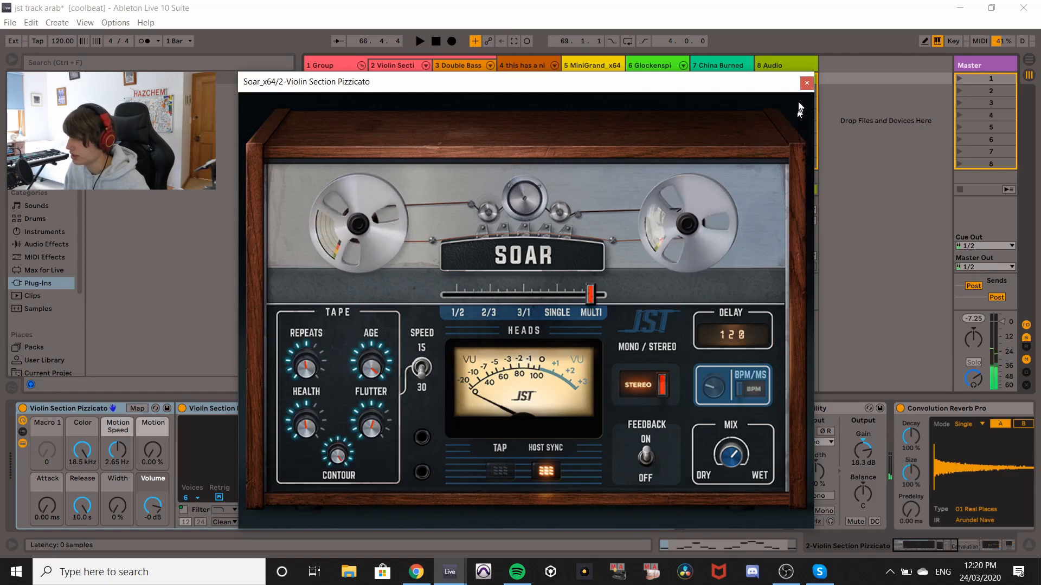
{"action": "left_click", "coordinate": [806, 83]}
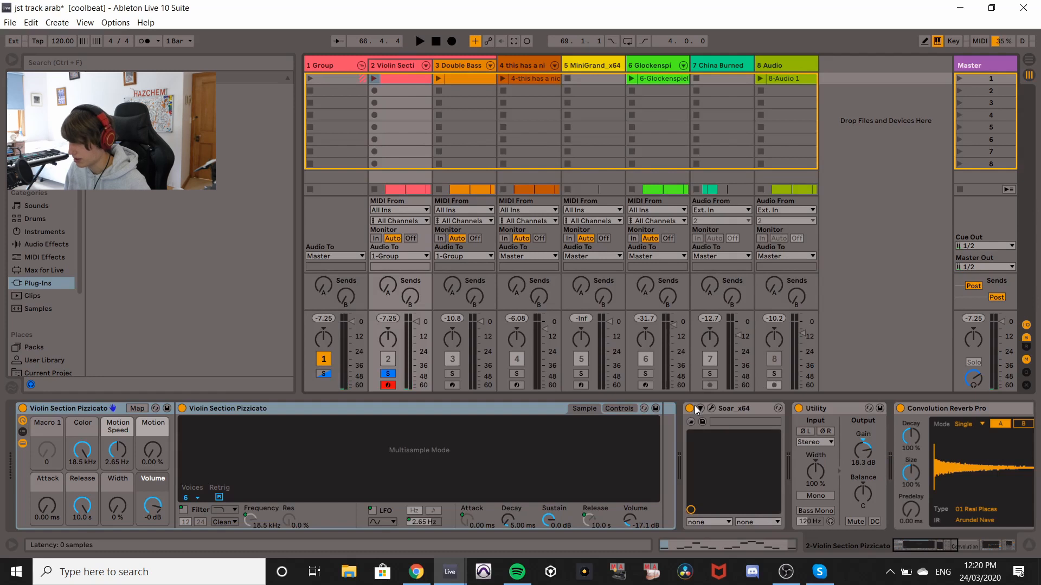
Move solo from the Violin Section to the Double Bass track, arm it, and play it briefly.
{"action": "left_click_drag", "start_coordinate": [926, 547], "coordinate": [877, 541]}
{"action": "left_click", "coordinate": [386, 373]}
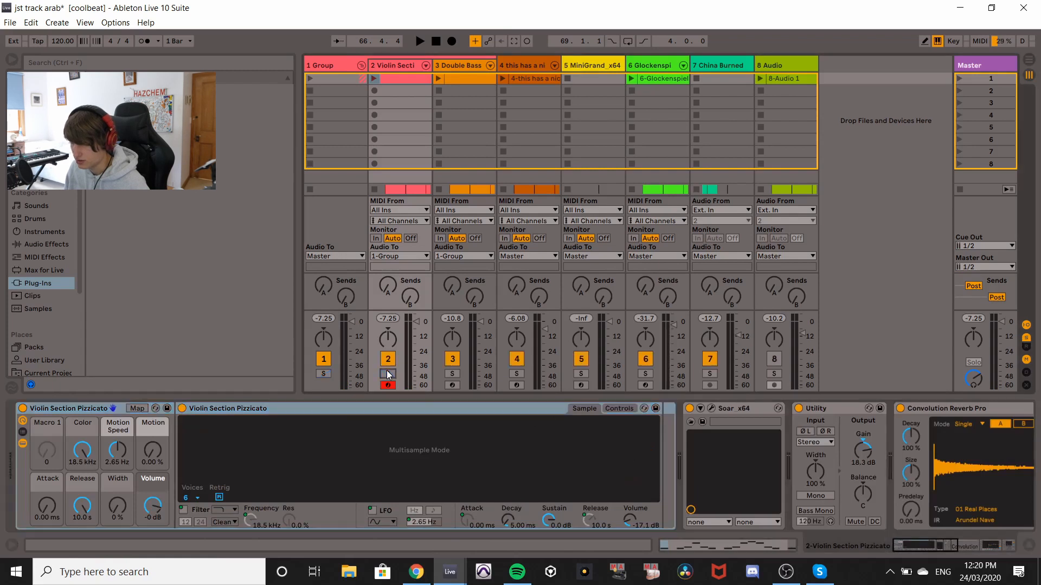
{"action": "left_click", "coordinate": [453, 385]}
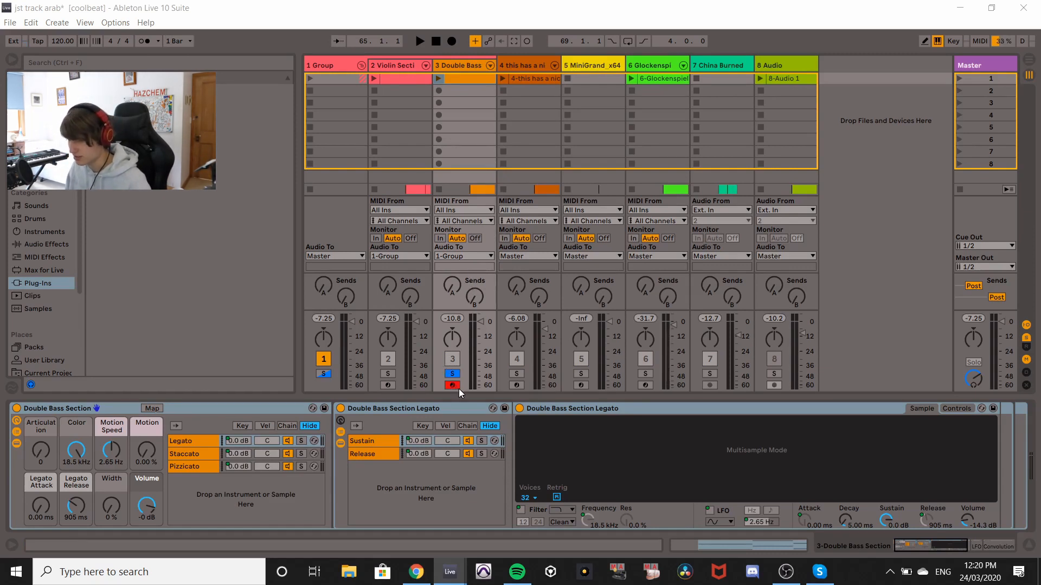
{"action": "key", "text": "space"}
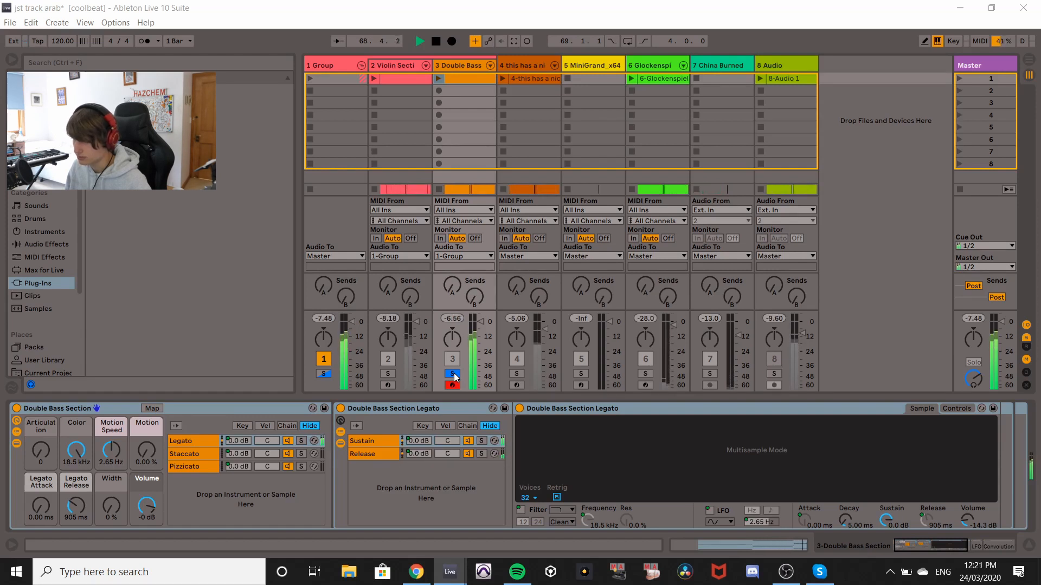
{"action": "key", "text": "space"}
Unsolo the Double Bass, select and solo the 'this has a nice snarer' track, and start playback.
{"action": "left_click", "coordinate": [452, 374]}
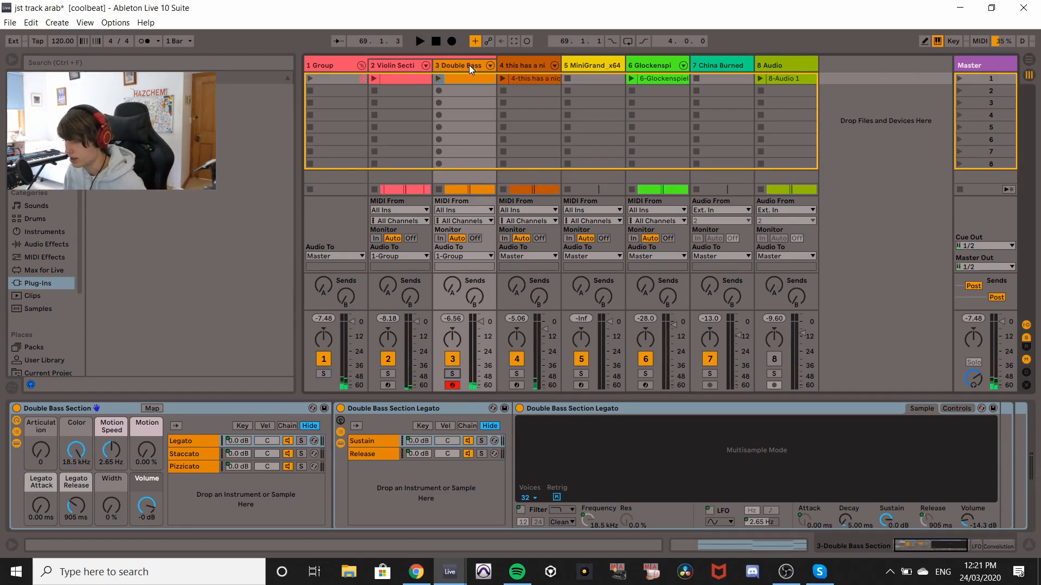
{"action": "left_click", "coordinate": [516, 62]}
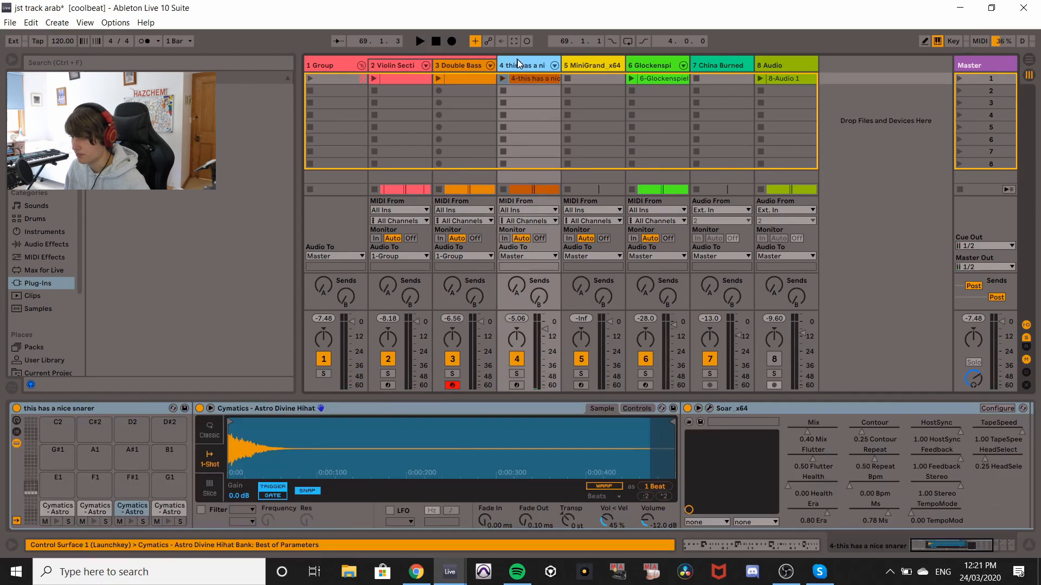
{"action": "left_click", "coordinate": [520, 373]}
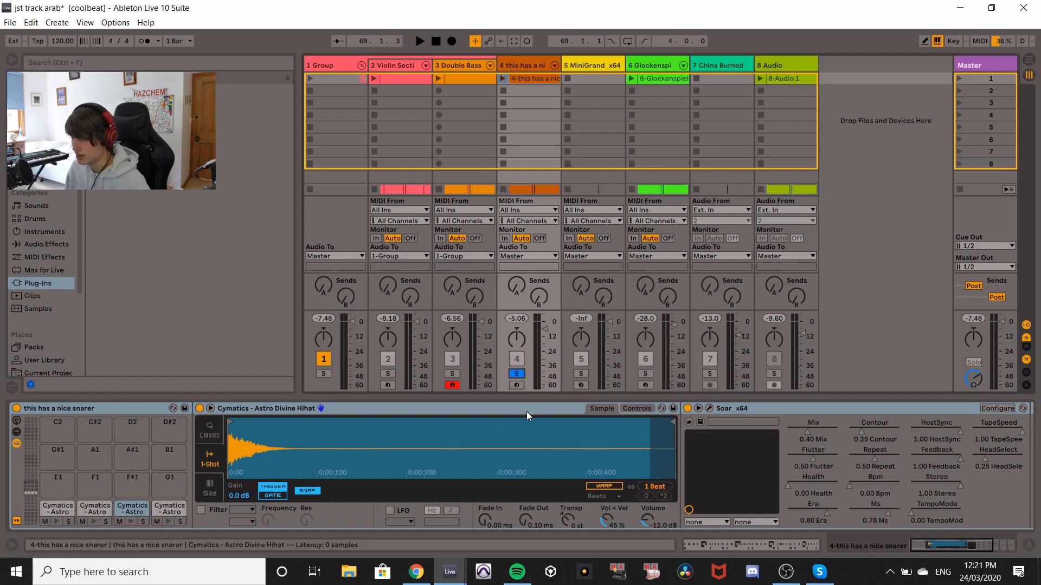
{"action": "key", "text": "space"}
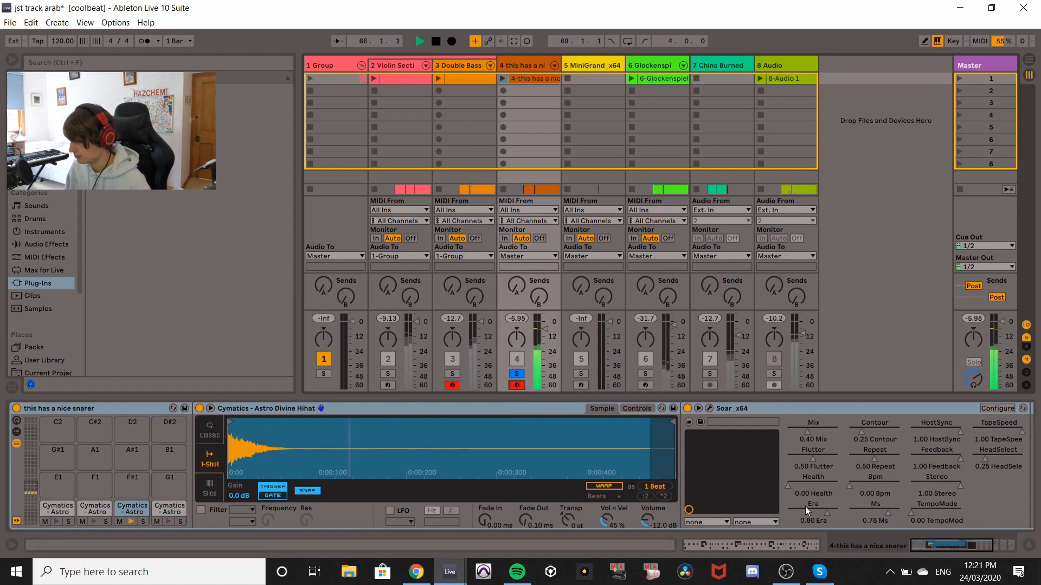
Stop playback, open the snare track's Soar plugin window, reposition it, and close it.
{"action": "left_click", "coordinate": [952, 543]}
{"action": "left_click_drag", "start_coordinate": [952, 542], "coordinate": [991, 545]}
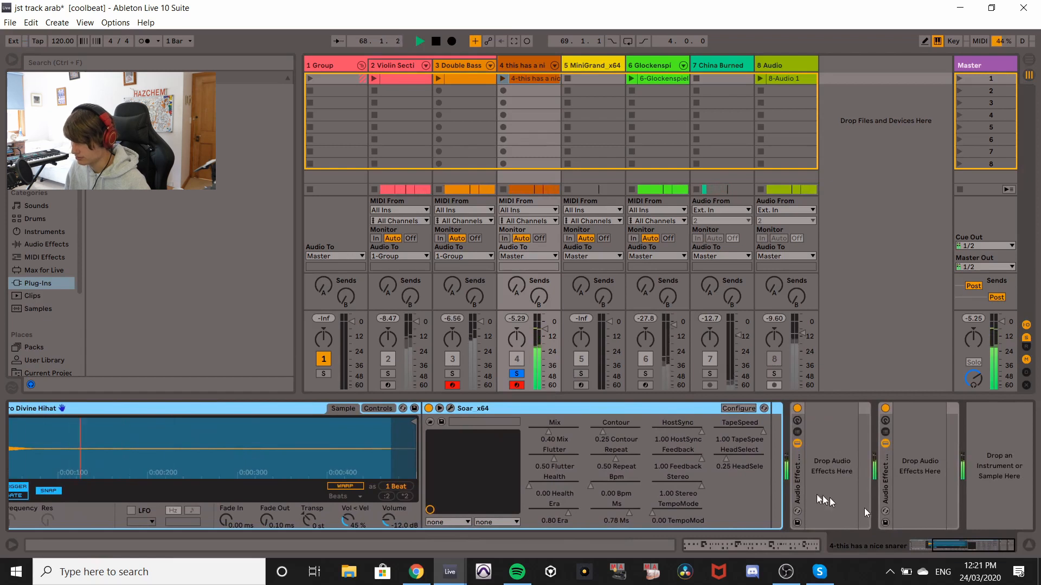
{"action": "key", "text": "space"}
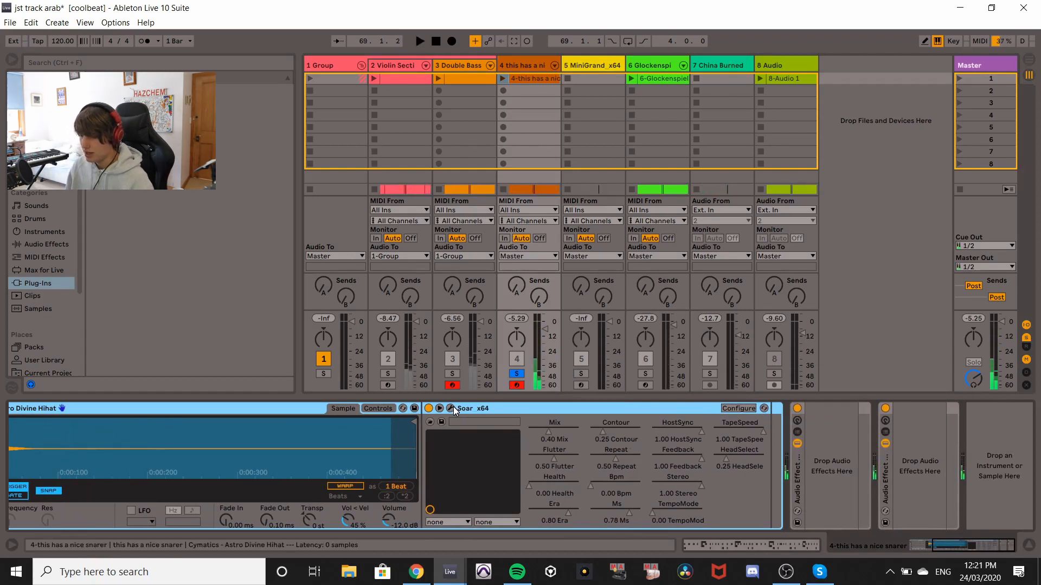
{"action": "left_click", "coordinate": [449, 408]}
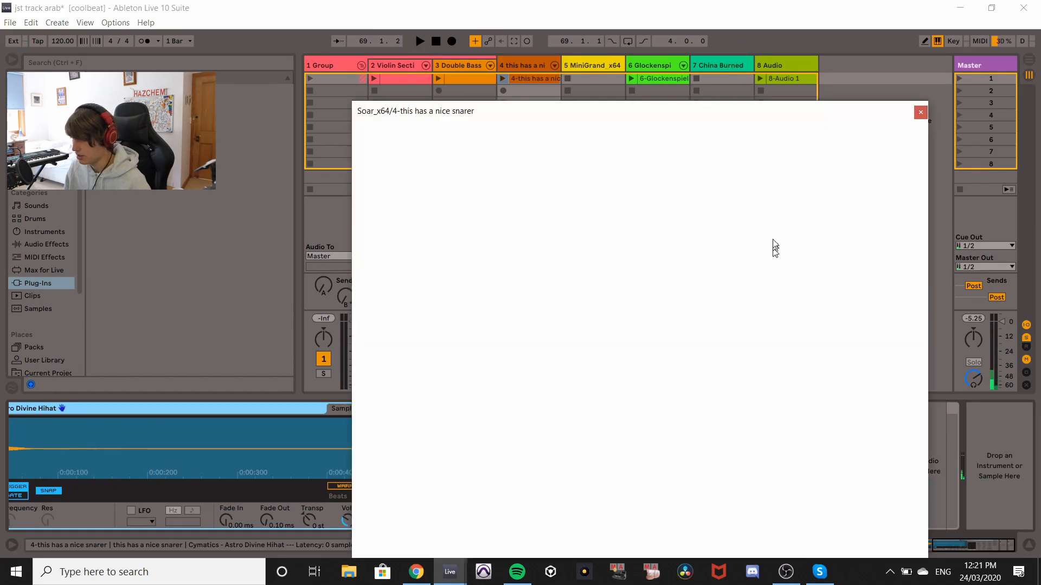
{"action": "left_click_drag", "start_coordinate": [894, 111], "coordinate": [742, 45]}
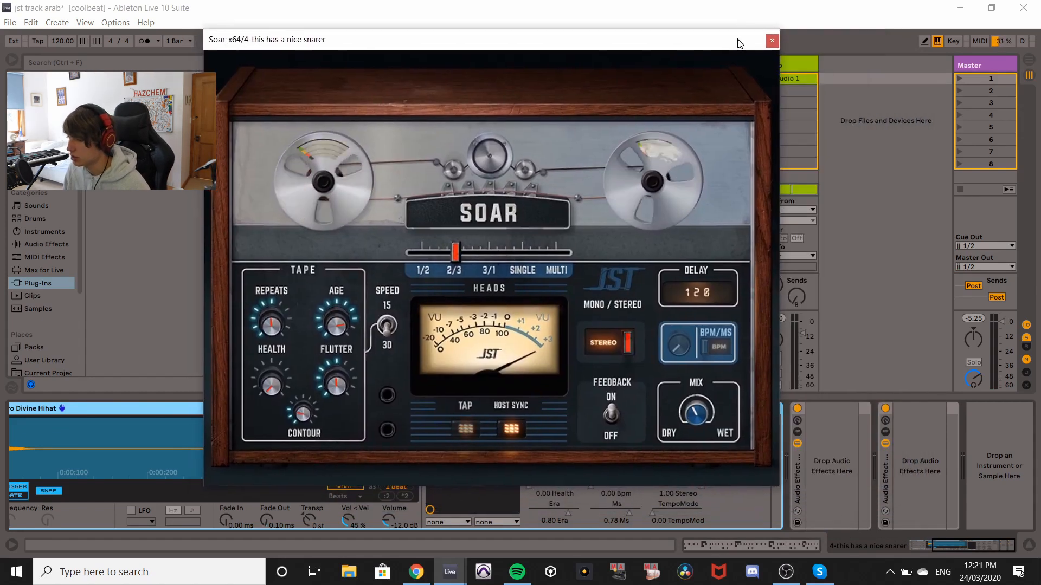
{"action": "left_click", "coordinate": [773, 41]}
Solo the Astro Divine Hihat drum pad and briefly open and close the Soar window.
{"action": "left_click_drag", "start_coordinate": [954, 544], "coordinate": [916, 550]}
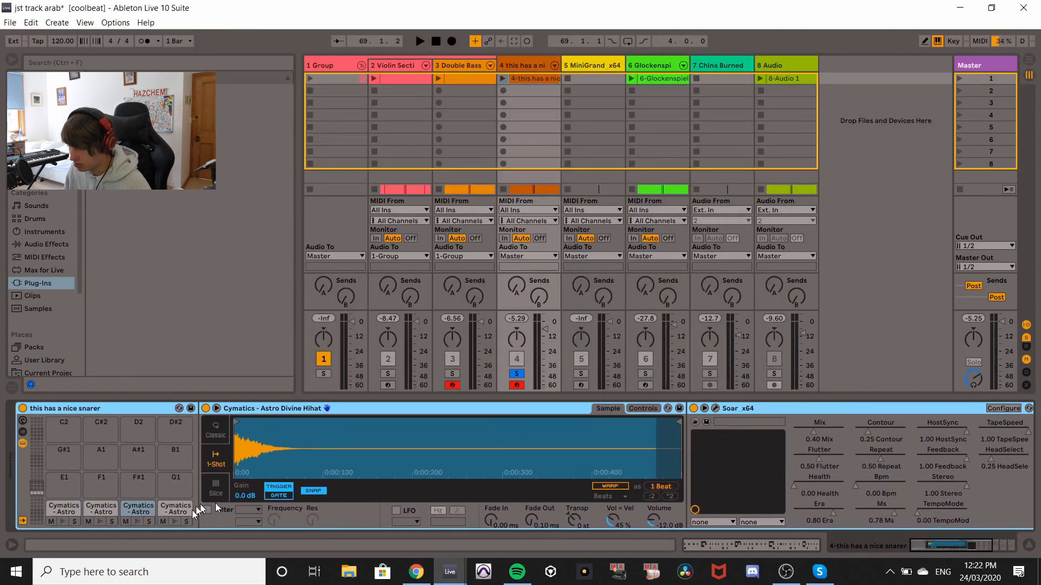
{"action": "left_click", "coordinate": [137, 521]}
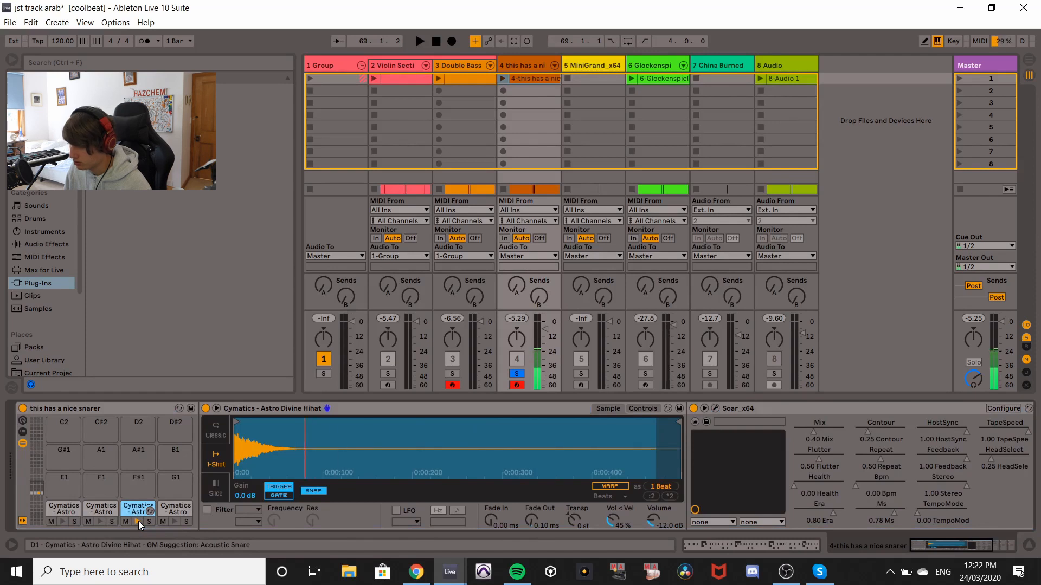
{"action": "left_click", "coordinate": [717, 410]}
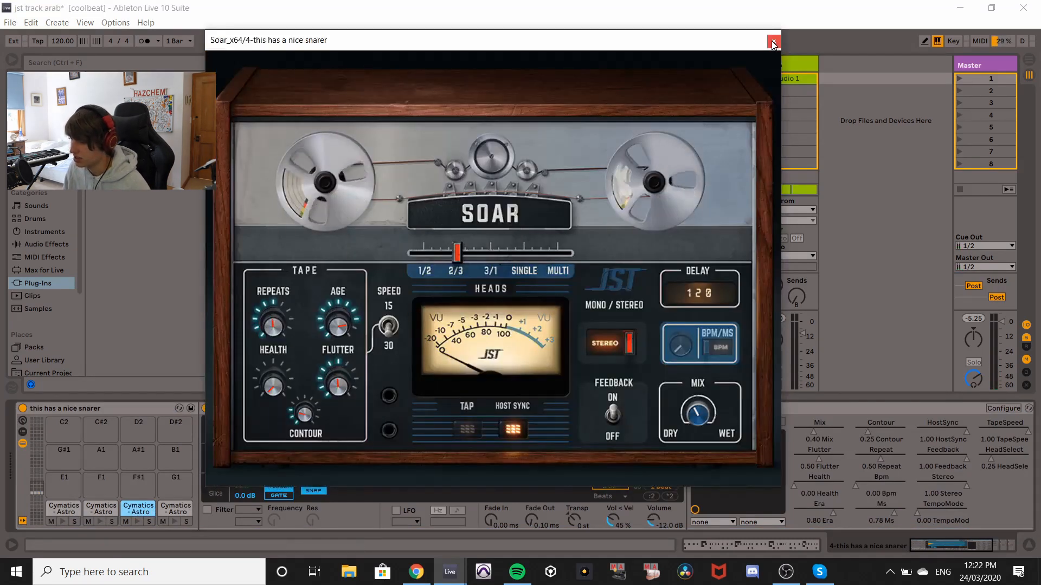
{"action": "left_click", "coordinate": [773, 41]}
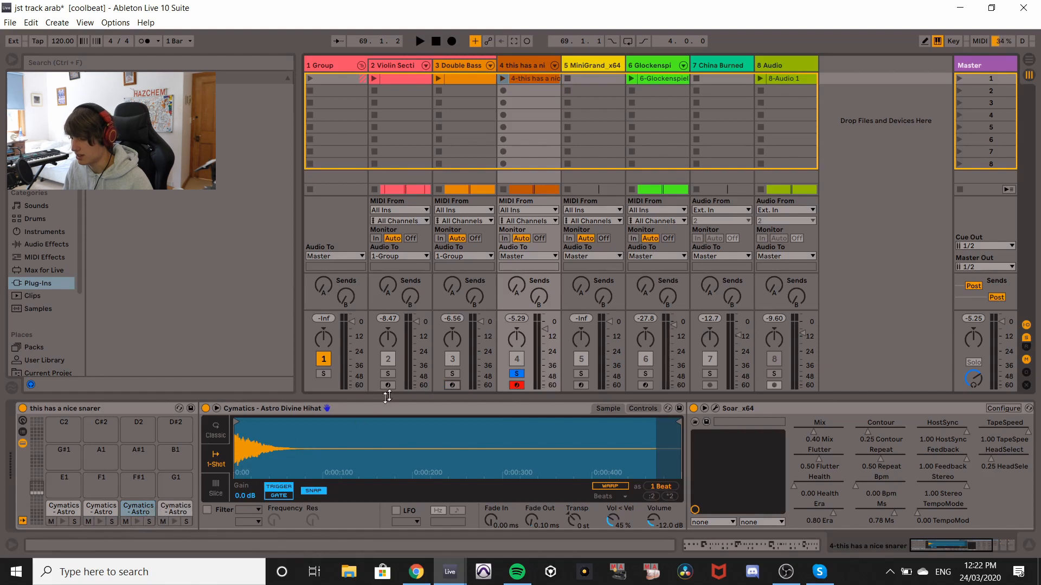
Play and stop the snare track with the hi-hat pad soloed, then unsolo that pad.
{"action": "left_click", "coordinate": [149, 522]}
{"action": "key", "text": "space"}
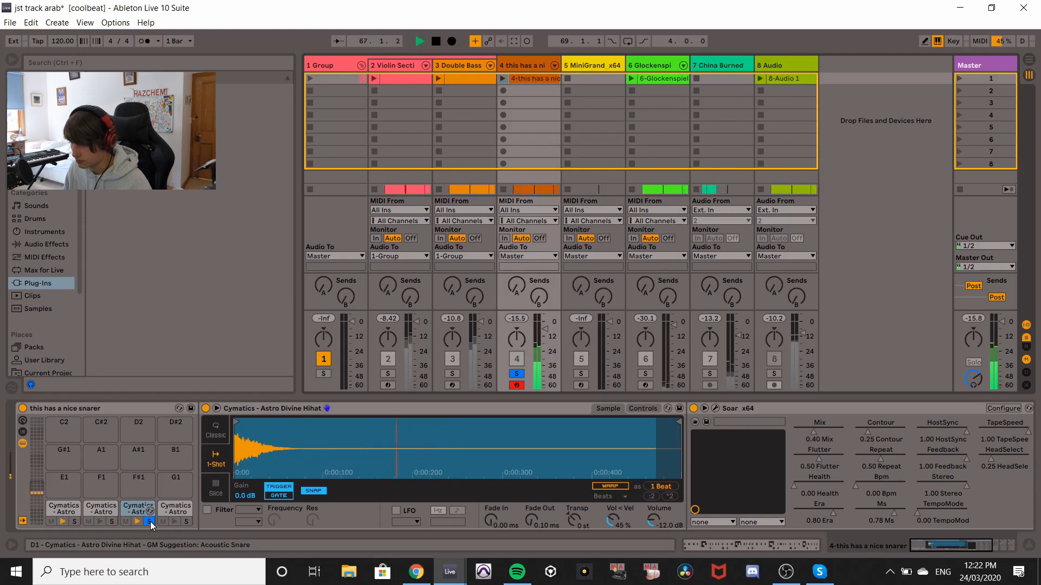
{"action": "key", "text": "space"}
{"action": "left_click", "coordinate": [150, 522]}
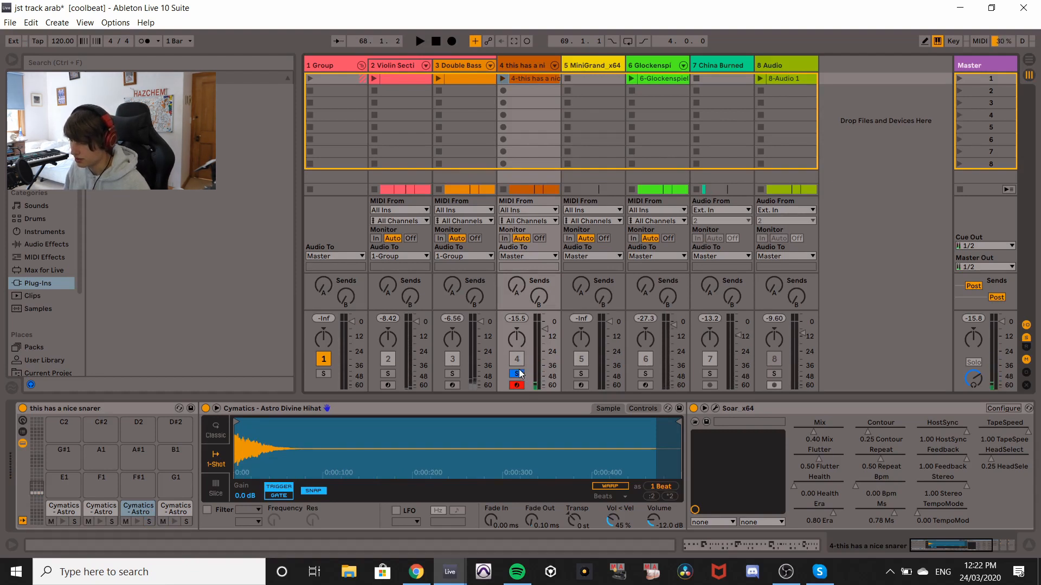
Select the Astro Talk Clap drum pad, solo it, play and stop it, then unsolo it.
{"action": "left_click_drag", "start_coordinate": [947, 546], "coordinate": [990, 551]}
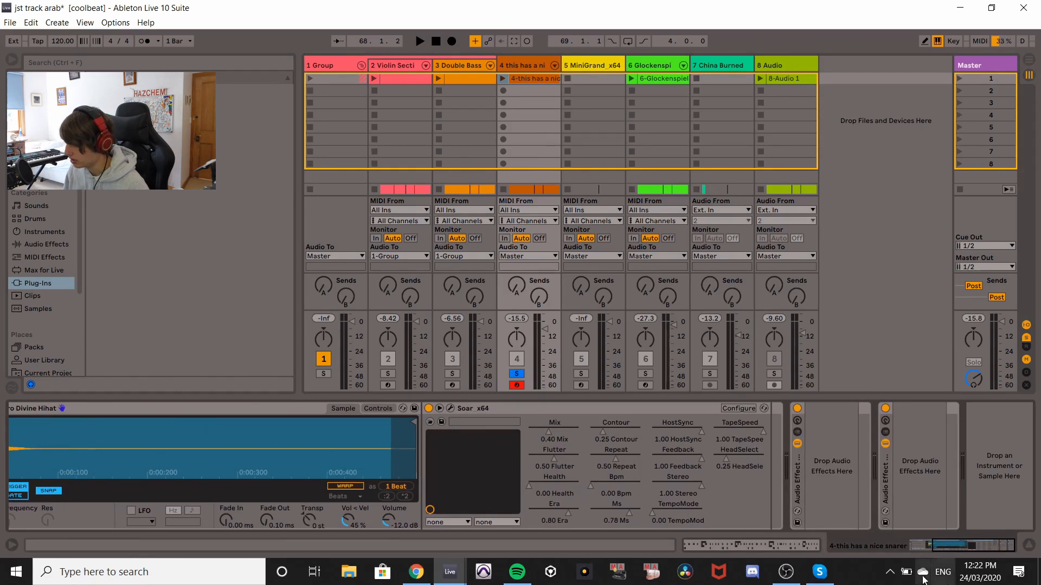
{"action": "left_click_drag", "start_coordinate": [974, 550], "coordinate": [928, 551]}
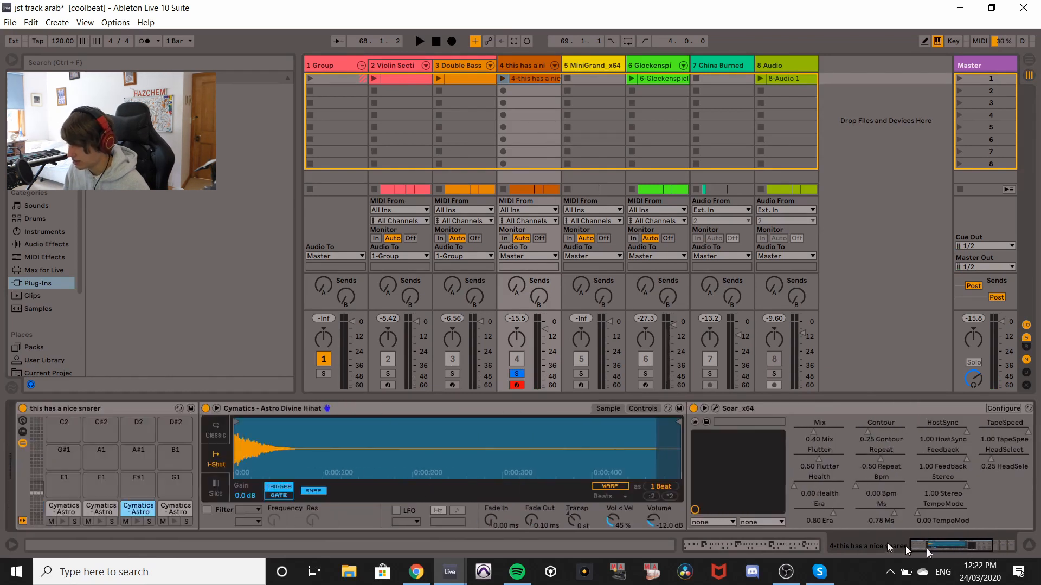
{"action": "left_click", "coordinate": [102, 515]}
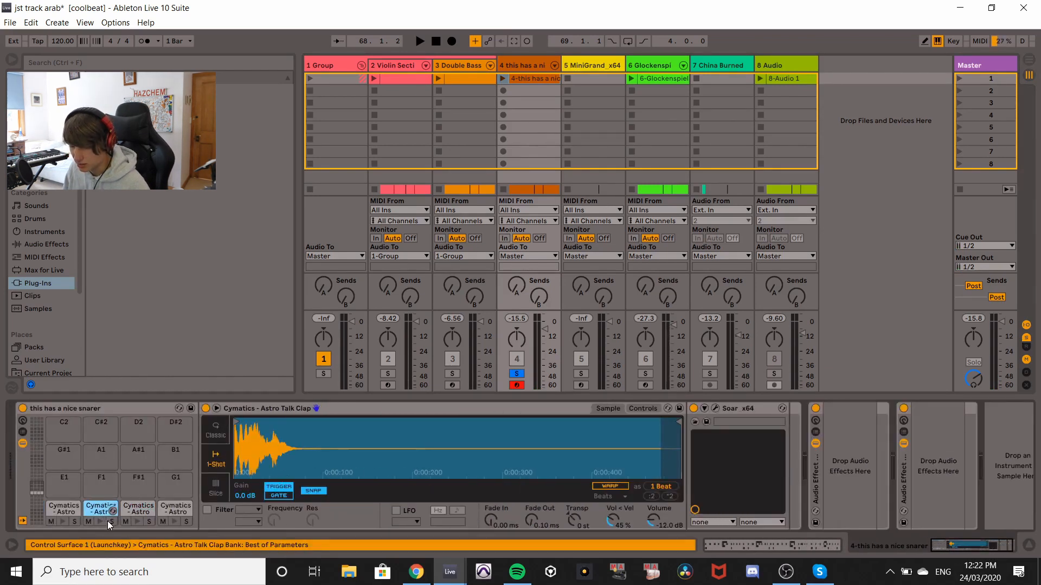
{"action": "left_click", "coordinate": [102, 521]}
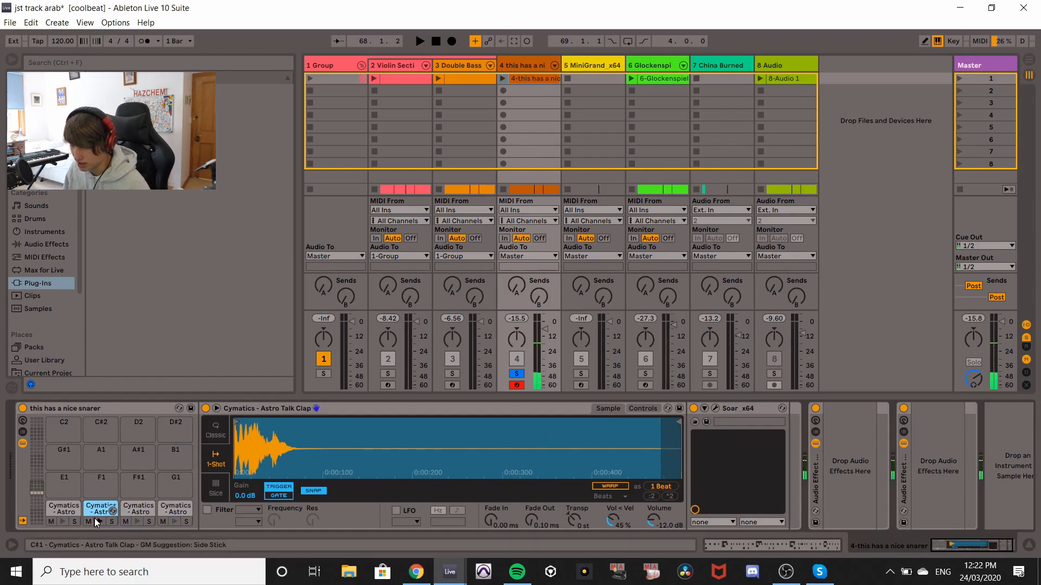
{"action": "left_click", "coordinate": [112, 521]}
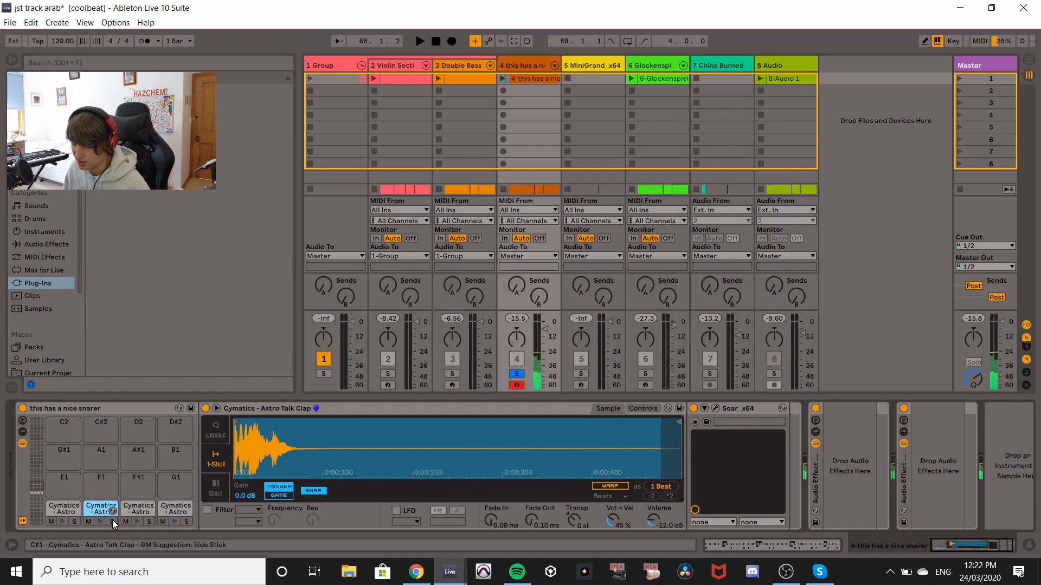
{"action": "key", "text": "space"}
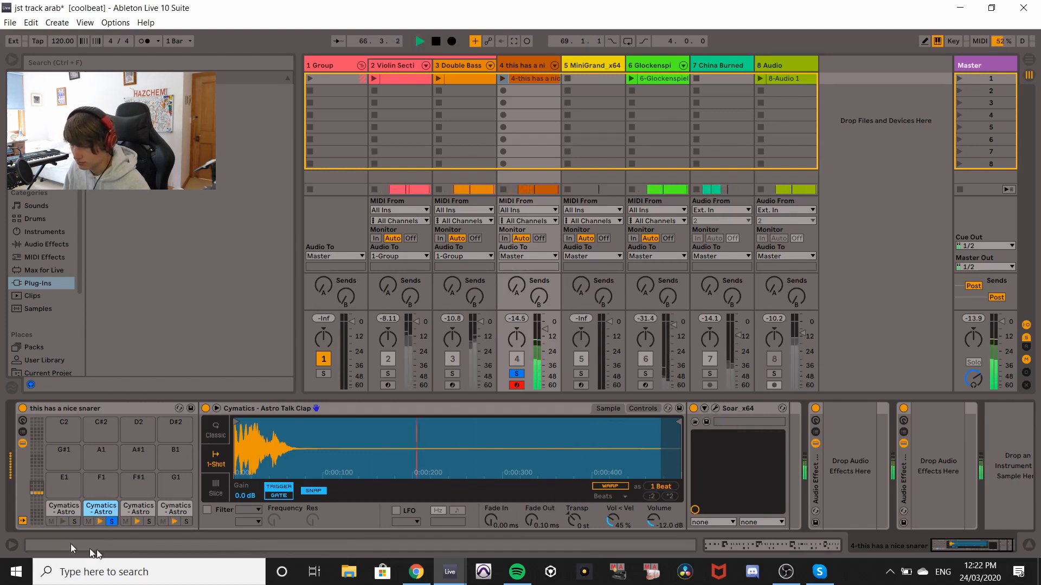
{"action": "key", "text": "space"}
{"action": "left_click", "coordinate": [113, 522]}
Open the snare track's Soar plugin window again and close it.
{"action": "left_click", "coordinate": [716, 409]}
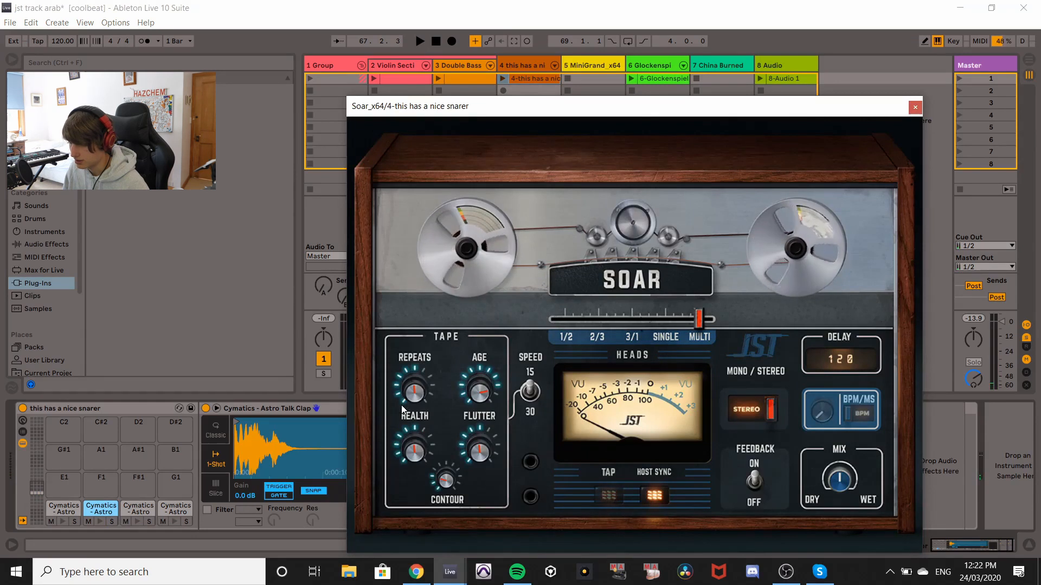
{"action": "left_click", "coordinate": [99, 522]}
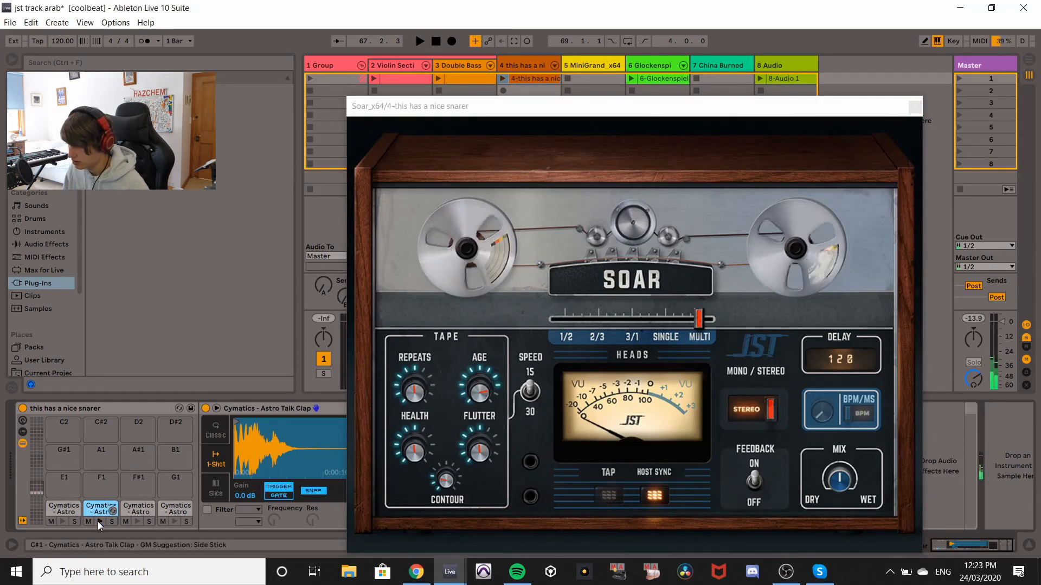
{"action": "left_click", "coordinate": [915, 107]}
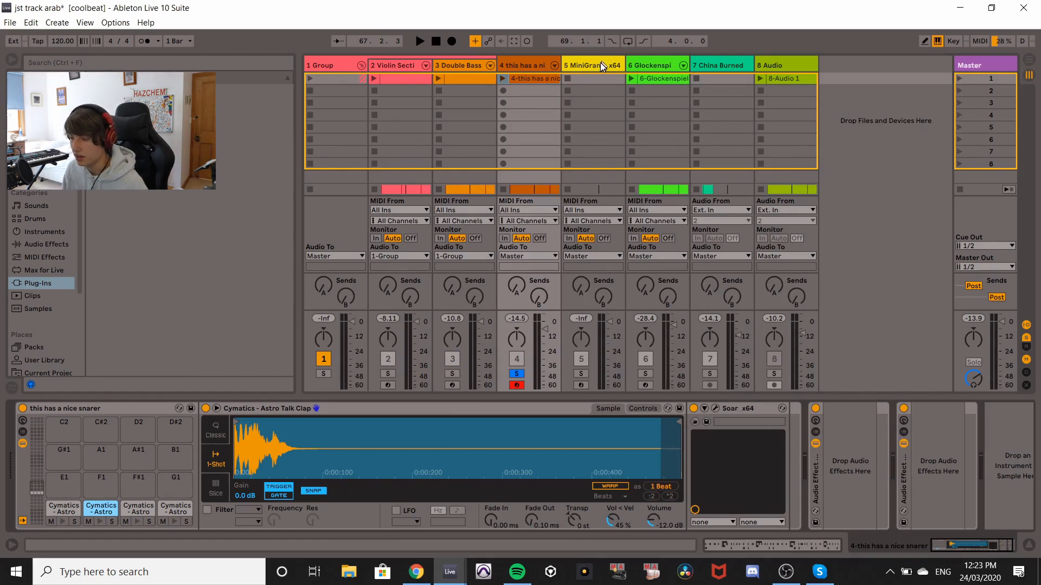
Select the Glockenspiel track, play it, arm it while disarming the snare track, and stop playback.
{"action": "left_click", "coordinate": [660, 64]}
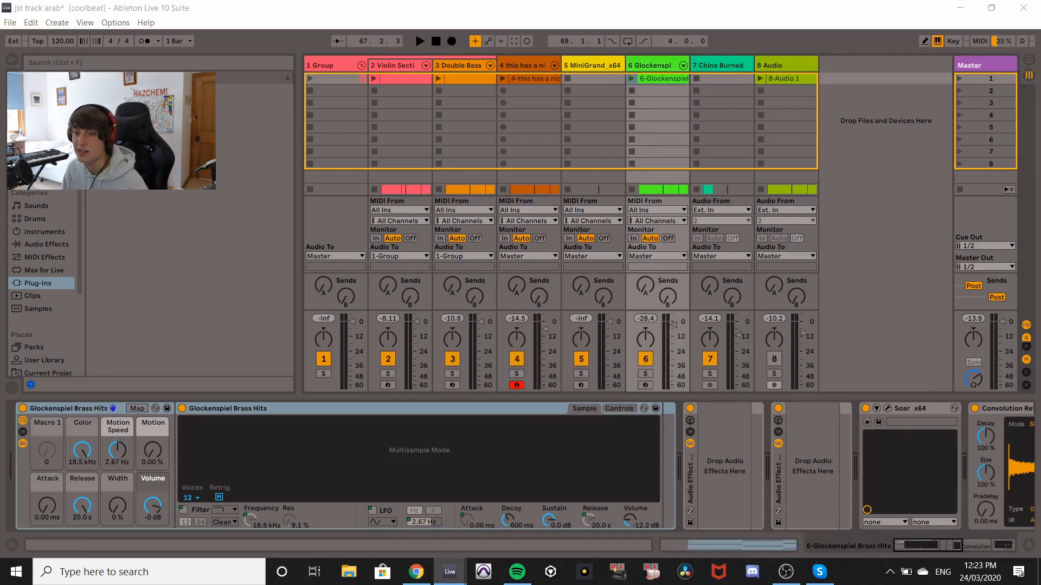
{"action": "left_click", "coordinate": [650, 65]}
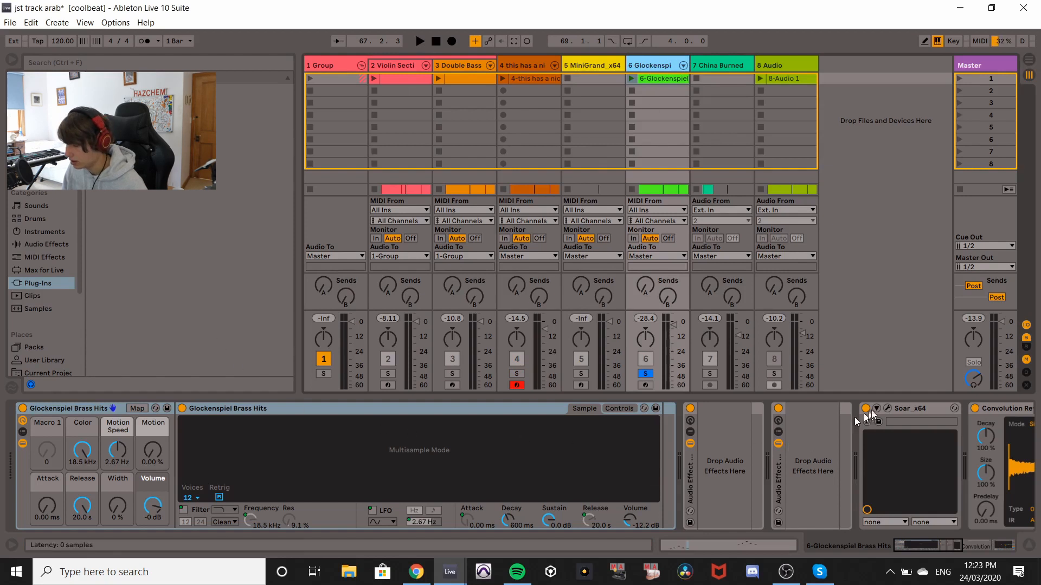
{"action": "key", "text": "space"}
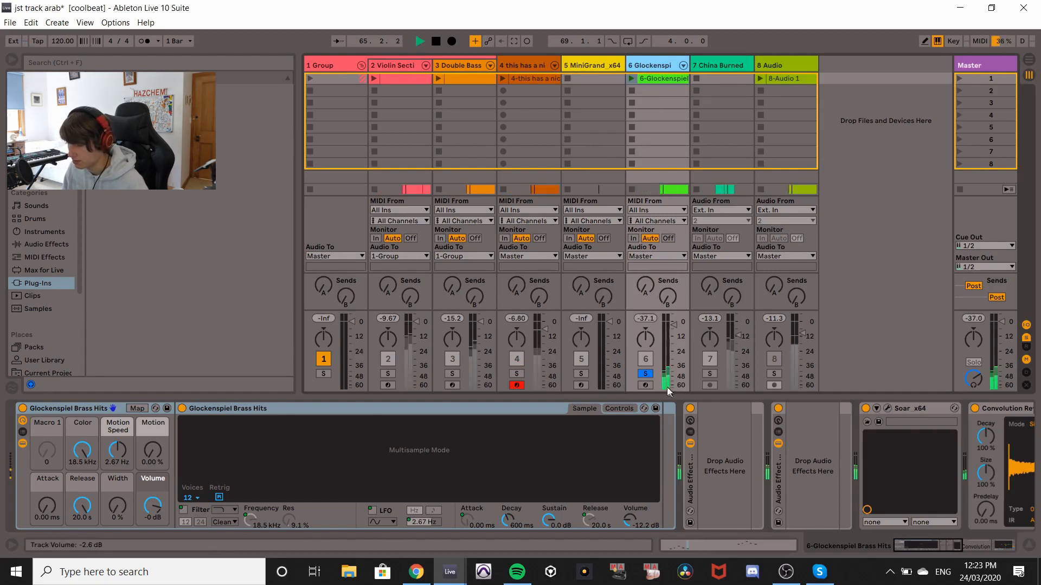
{"action": "left_click", "coordinate": [645, 385]}
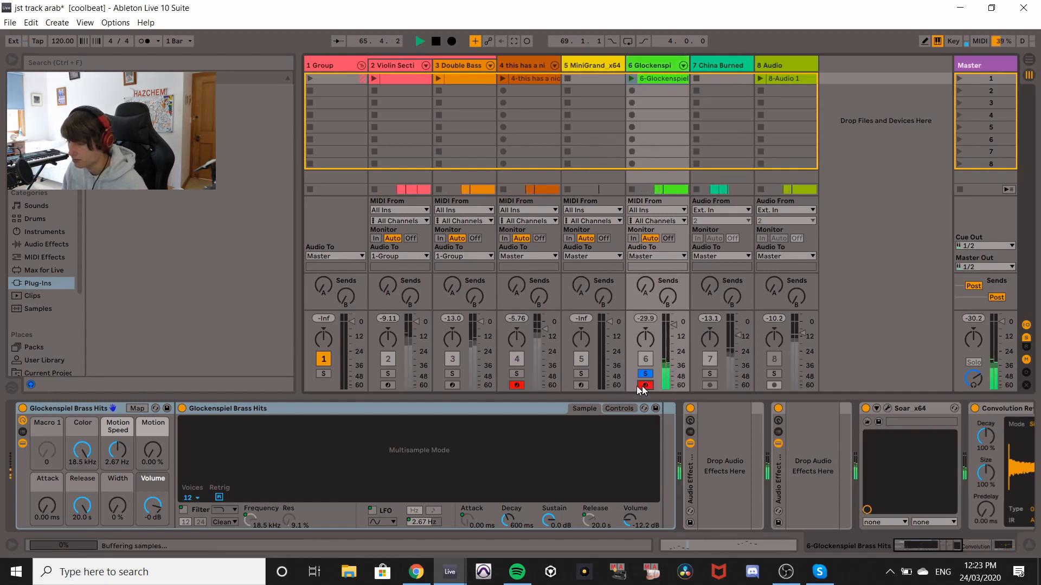
{"action": "left_click", "coordinate": [516, 385]}
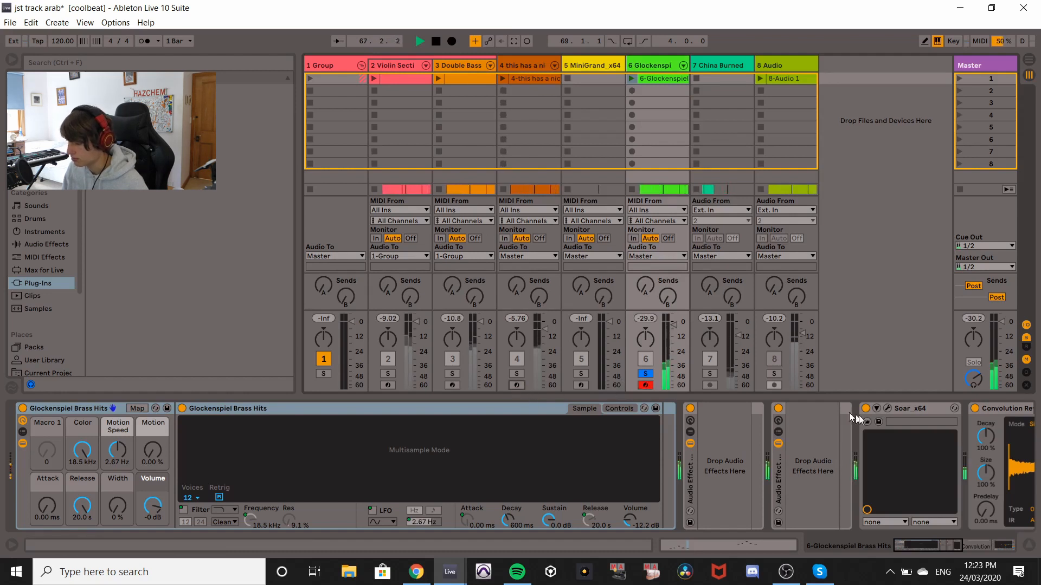
{"action": "key", "text": "space"}
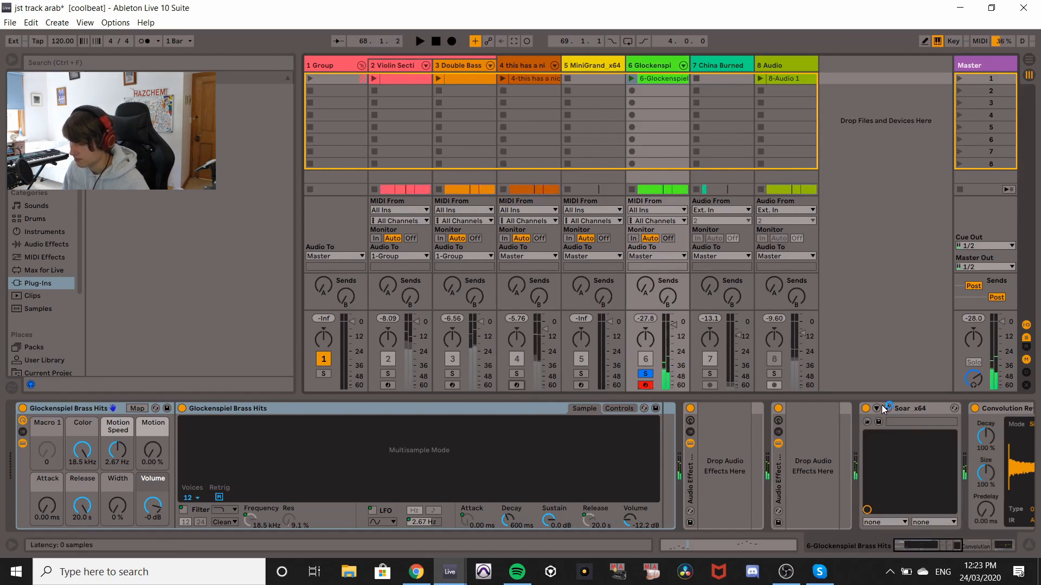
{"action": "left_click_drag", "start_coordinate": [941, 547], "coordinate": [644, 426]}
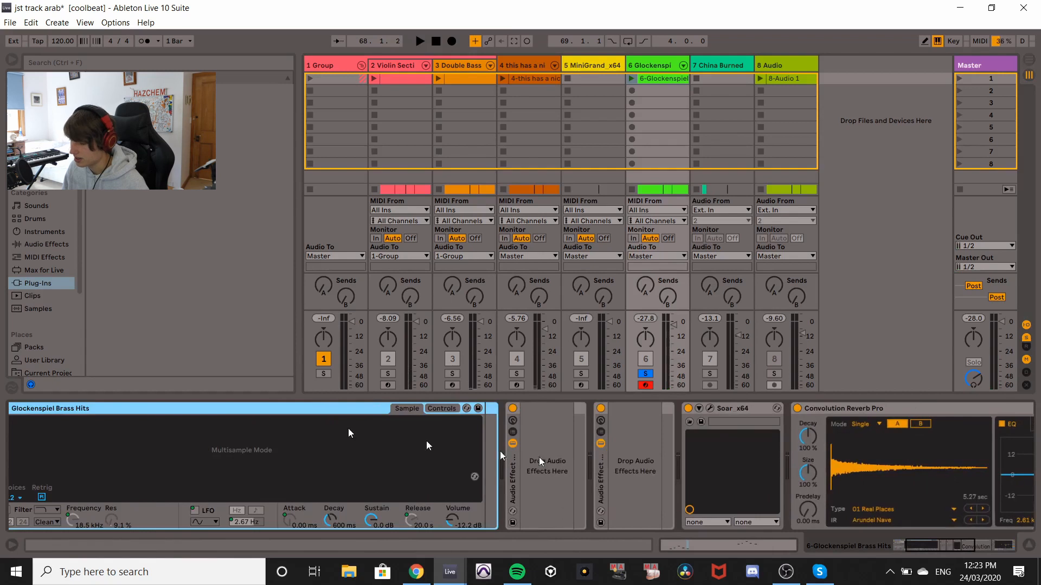
Solo the Violin Section track, play it, then unsolo it and stop playback.
{"action": "left_click_drag", "start_coordinate": [933, 538], "coordinate": [347, 337]}
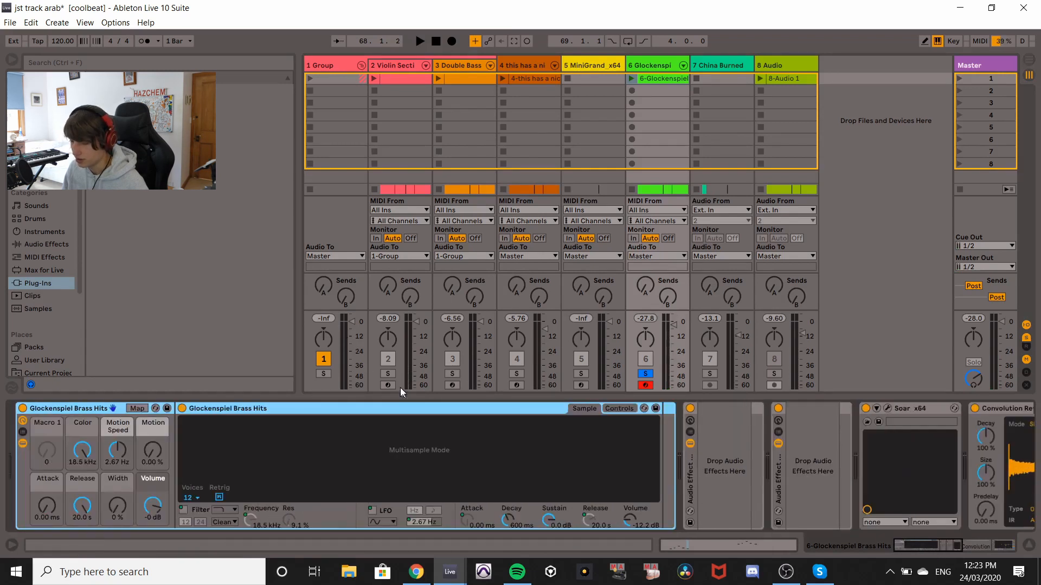
{"action": "left_click", "coordinate": [388, 374]}
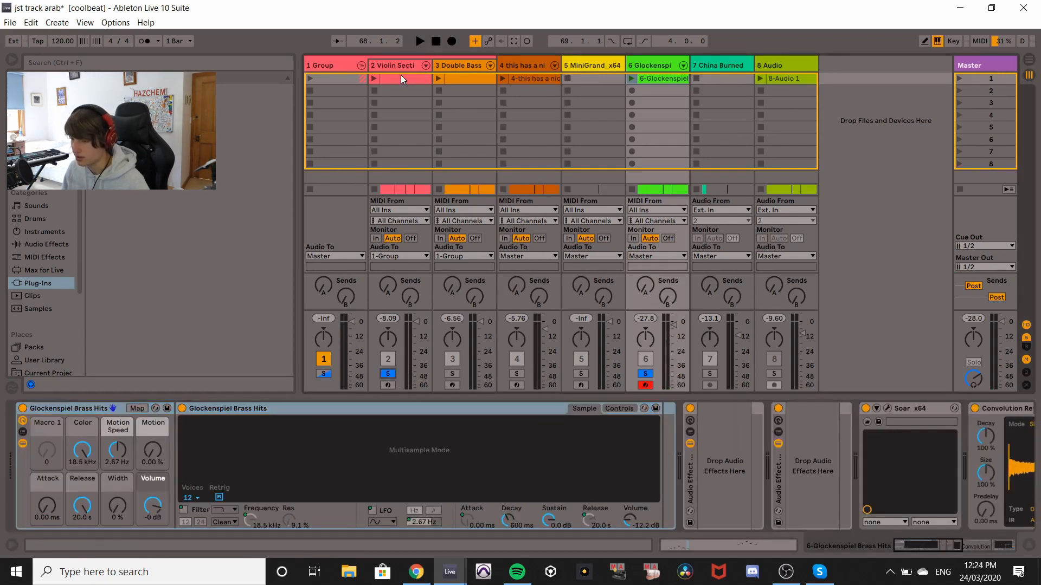
{"action": "key", "text": "space"}
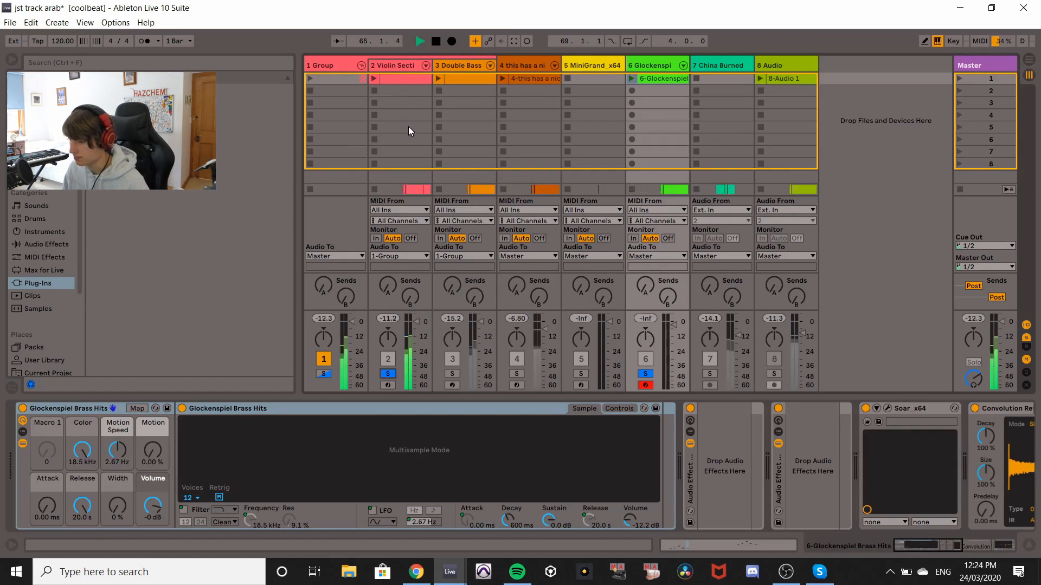
{"action": "left_click", "coordinate": [388, 374]}
{"action": "key", "text": "space"}
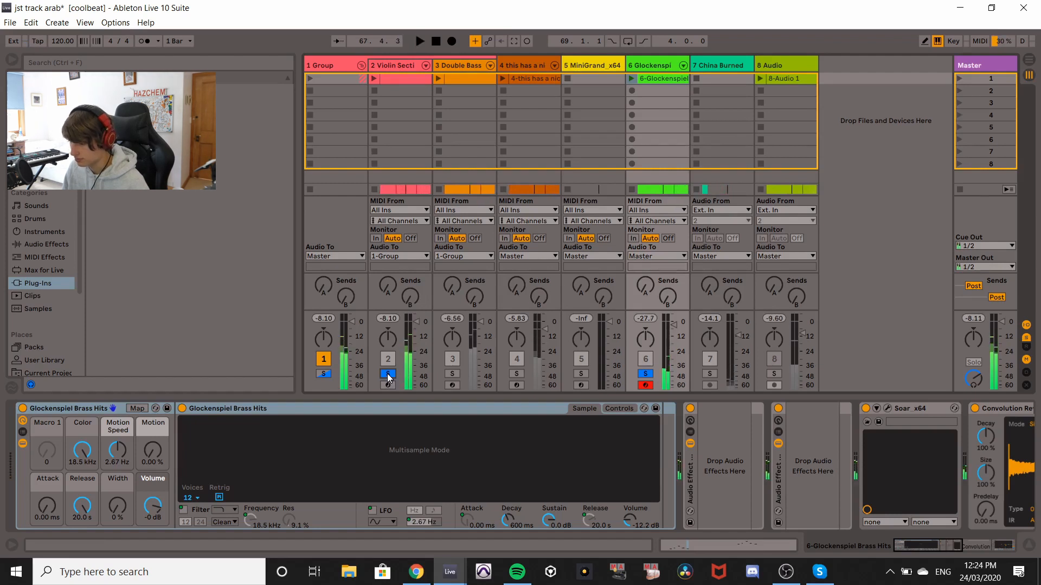
Select the Glockenspiel track and open its Soar plugin window.
{"action": "left_click", "coordinate": [655, 67]}
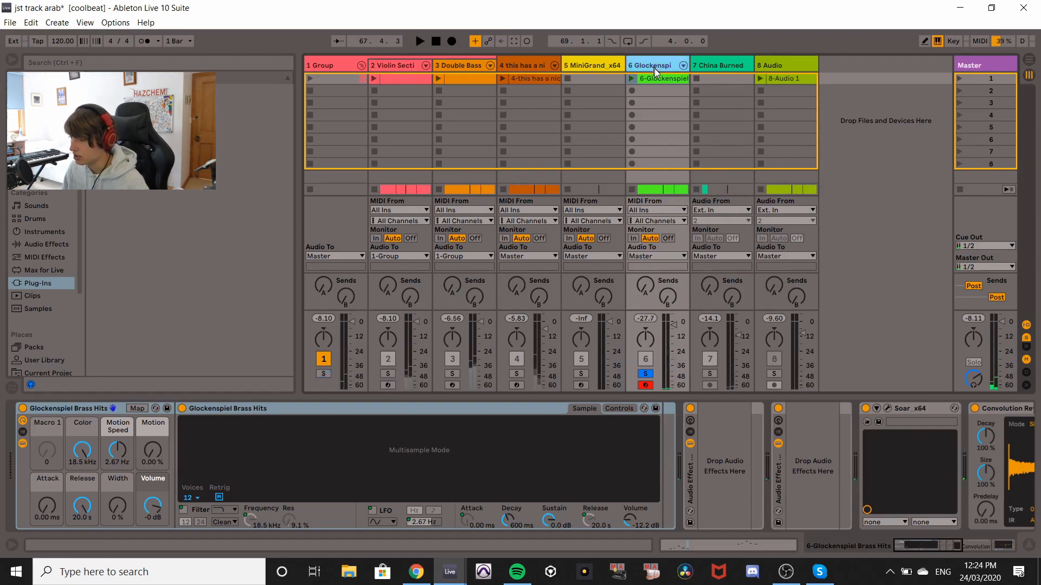
{"action": "left_click", "coordinate": [887, 410]}
{"action": "left_click_drag", "start_coordinate": [560, 114], "coordinate": [550, 88]}
{"action": "key", "text": "x"}
{"action": "key", "text": "x"}
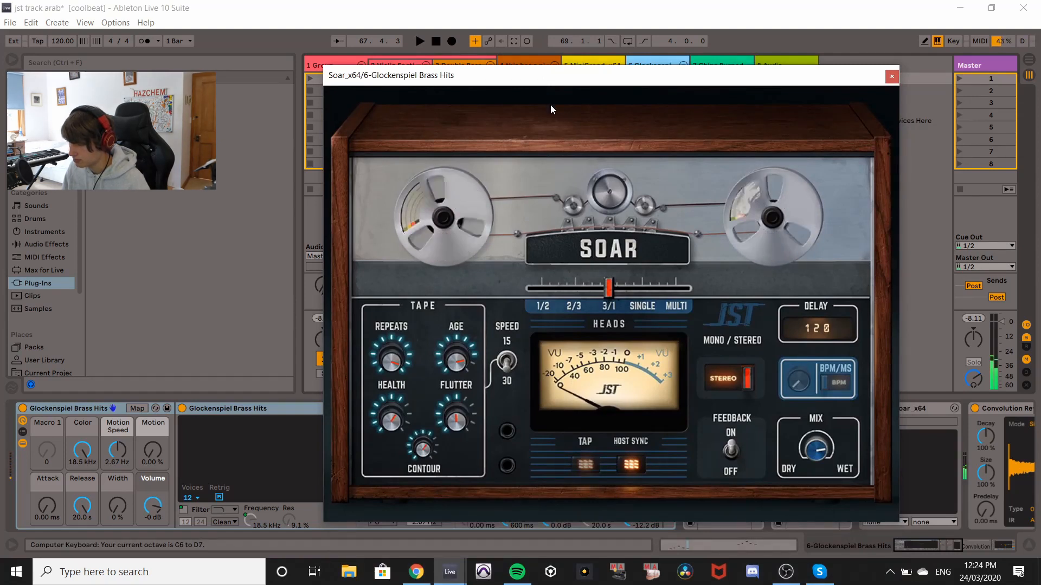
{"action": "key", "text": "z"}
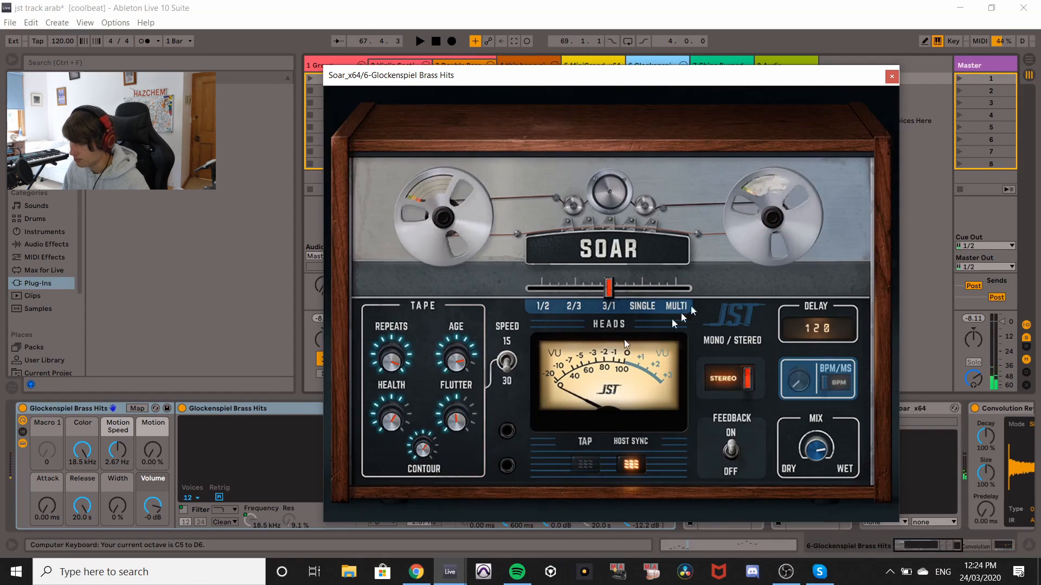
Reposition the Soar plugin window, then close it.
{"action": "left_click_drag", "start_coordinate": [837, 76], "coordinate": [768, 72]}
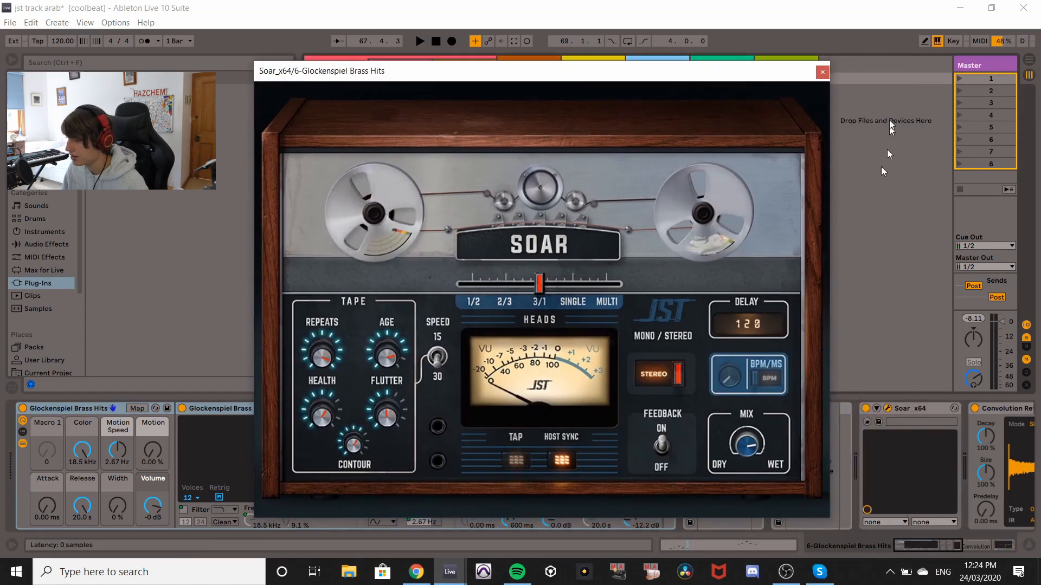
{"action": "mouse_move", "coordinate": [676, 79]}
{"action": "left_mouse_down"}
{"action": "mouse_move", "coordinate": [708, 72]}
{"action": "mouse_move", "coordinate": [681, 91]}
{"action": "left_mouse_up"}
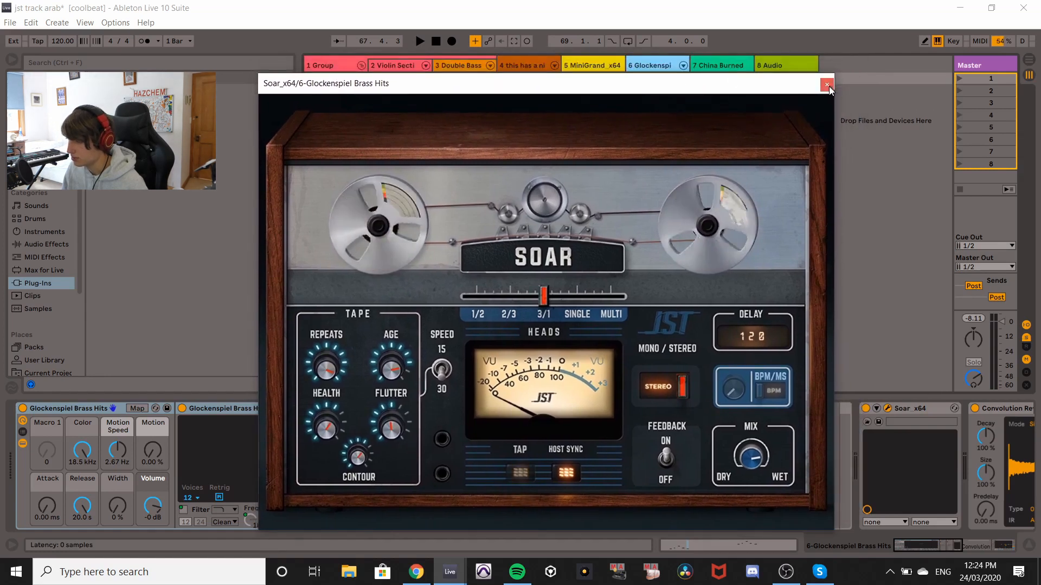
{"action": "left_click", "coordinate": [827, 85]}
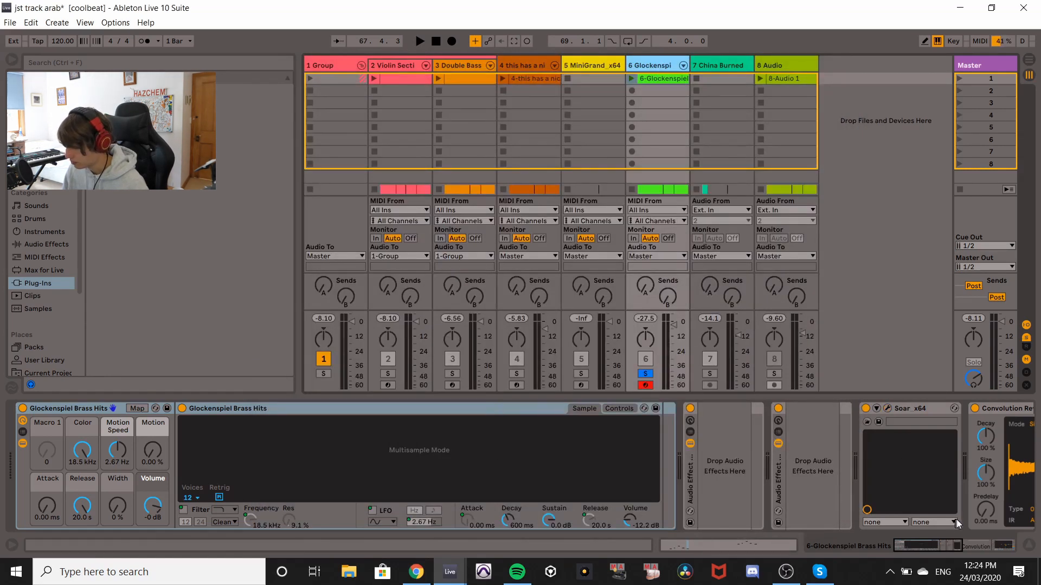
Unsolo the Glockenspiel track and solo the China Burned track.
{"action": "left_click_drag", "start_coordinate": [893, 543], "coordinate": [964, 544]}
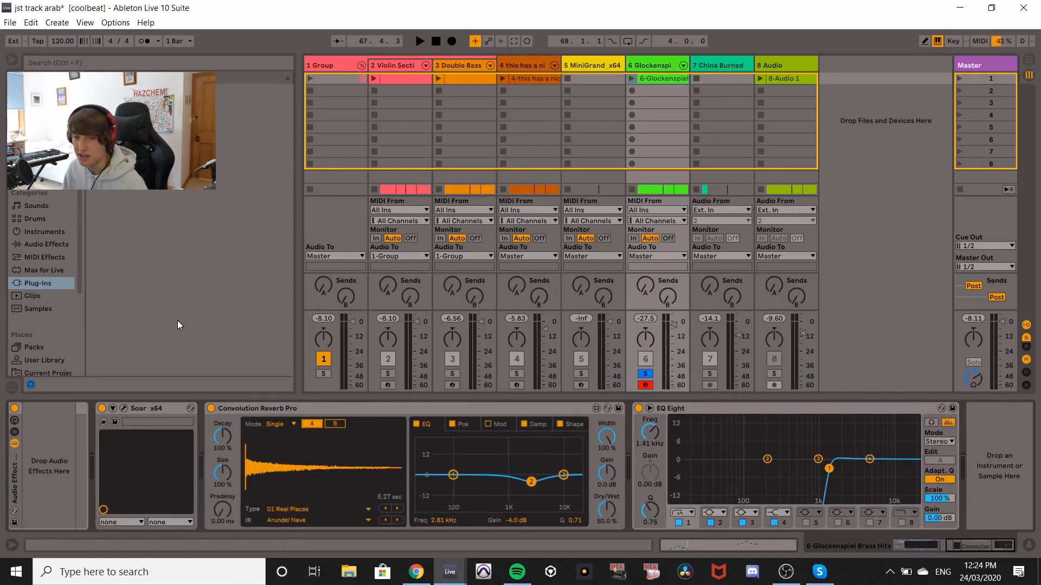
{"action": "left_click", "coordinate": [722, 79]}
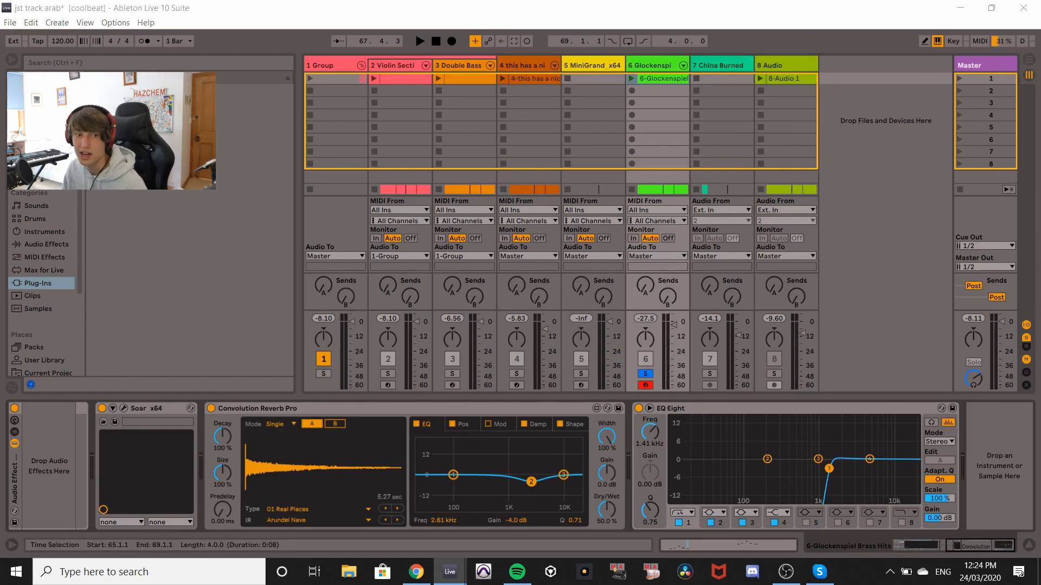
{"action": "left_click", "coordinate": [645, 374]}
{"action": "left_click", "coordinate": [710, 374]}
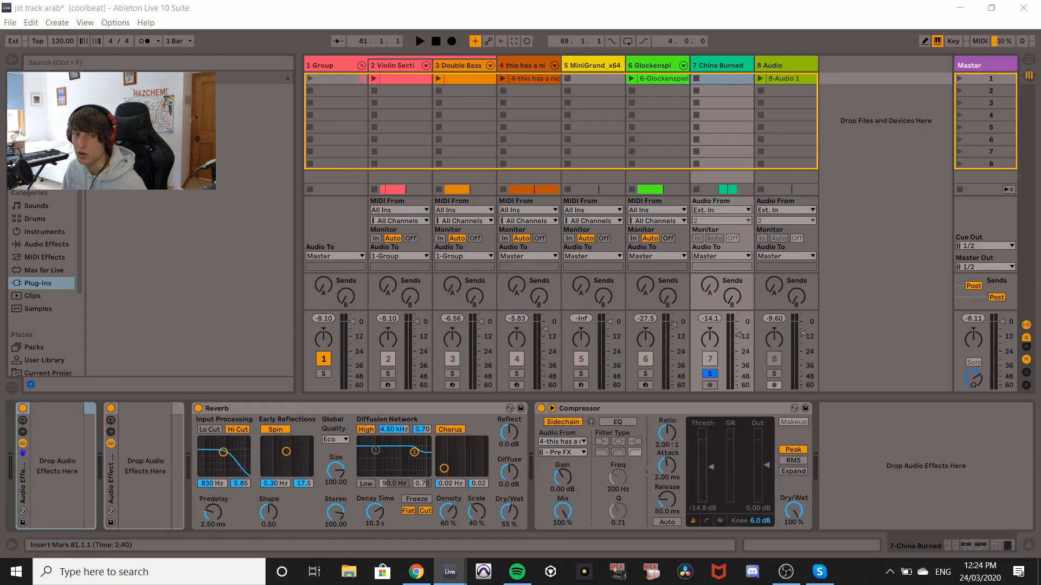
Play and stop the China Burned track, then unsolo it and select the track.
{"action": "key", "text": "space"}
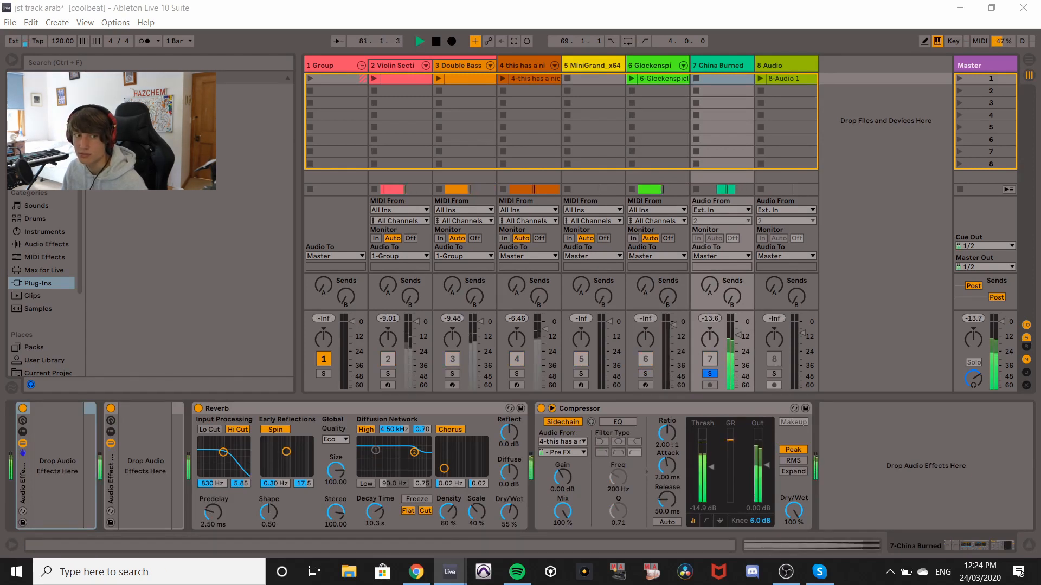
{"action": "key", "text": "space"}
{"action": "left_click", "coordinate": [709, 374]}
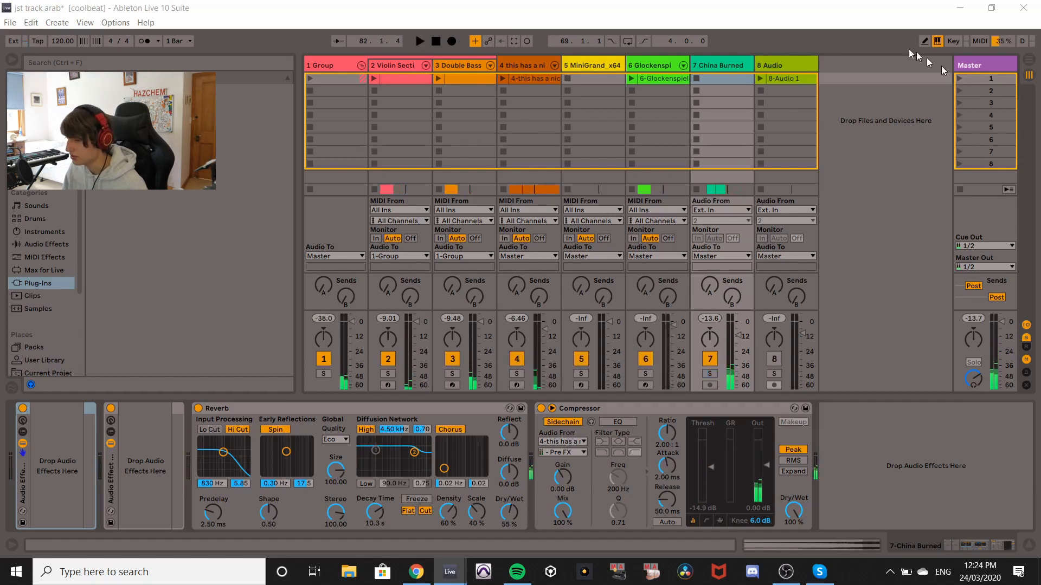
{"action": "left_click", "coordinate": [737, 68]}
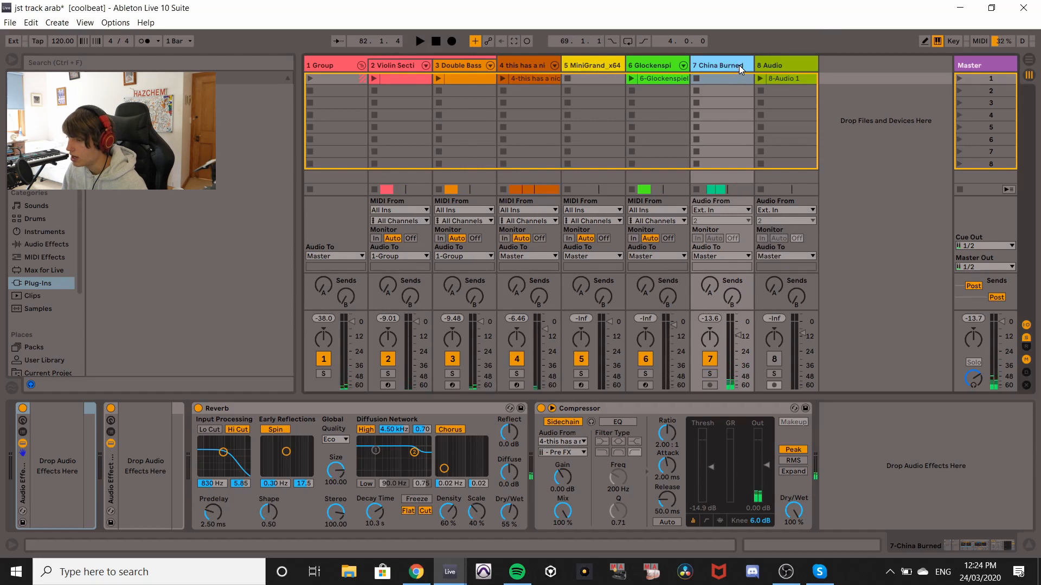